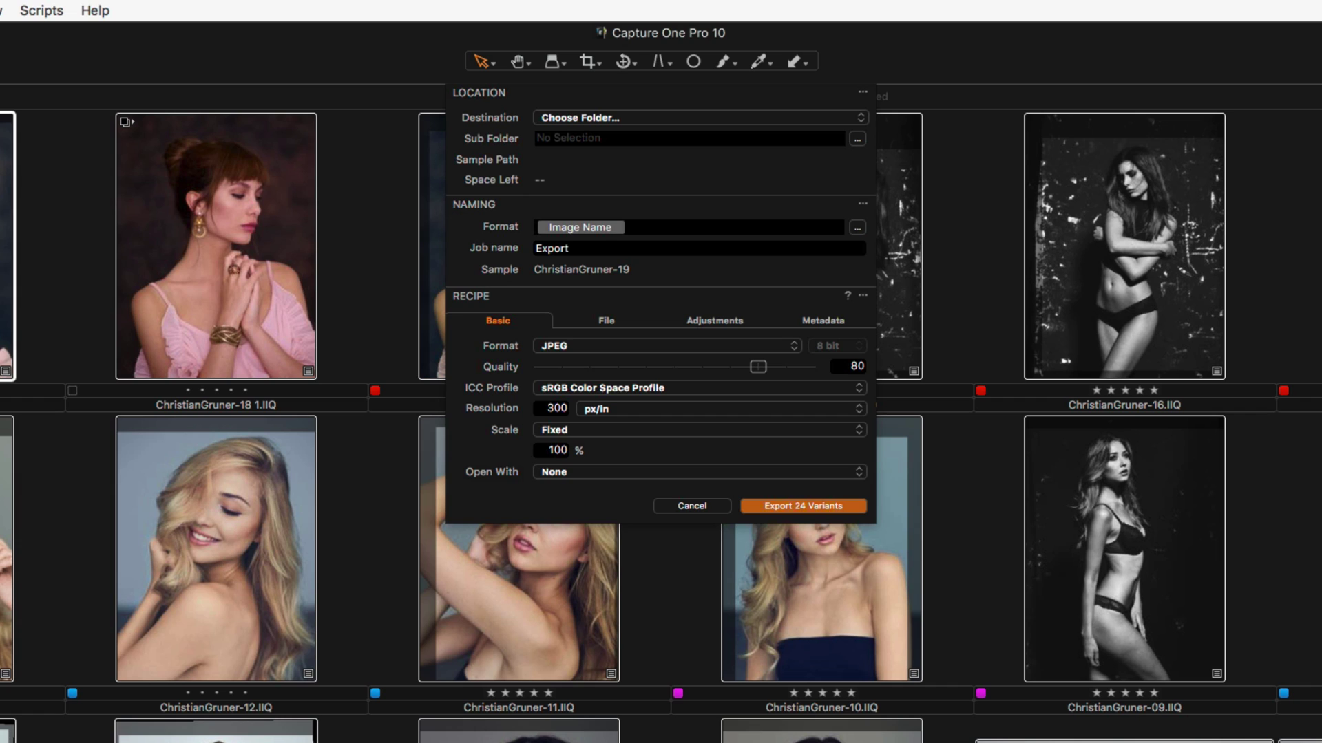
# Step: Export to the Pictures folder, into a sub folder named with the photographer's name
pyautogui.click(615, 118)
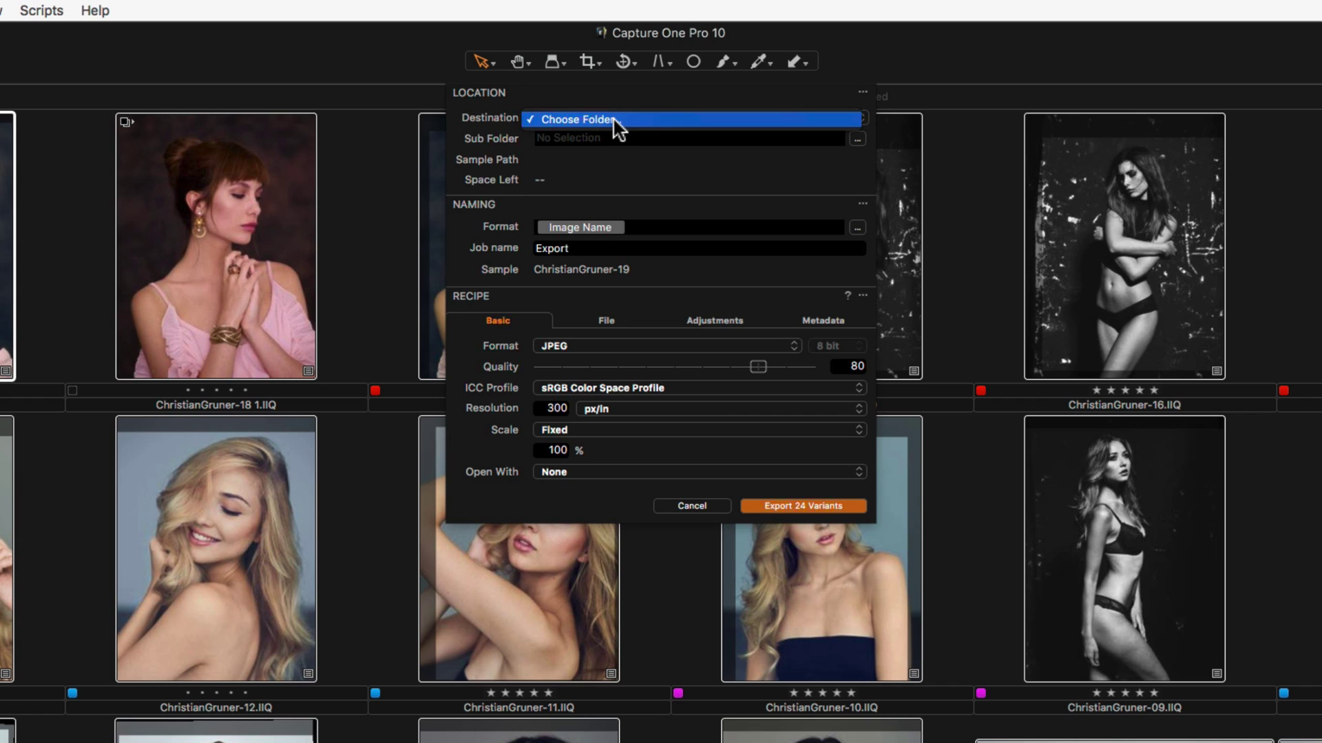
pyautogui.click(613, 119)
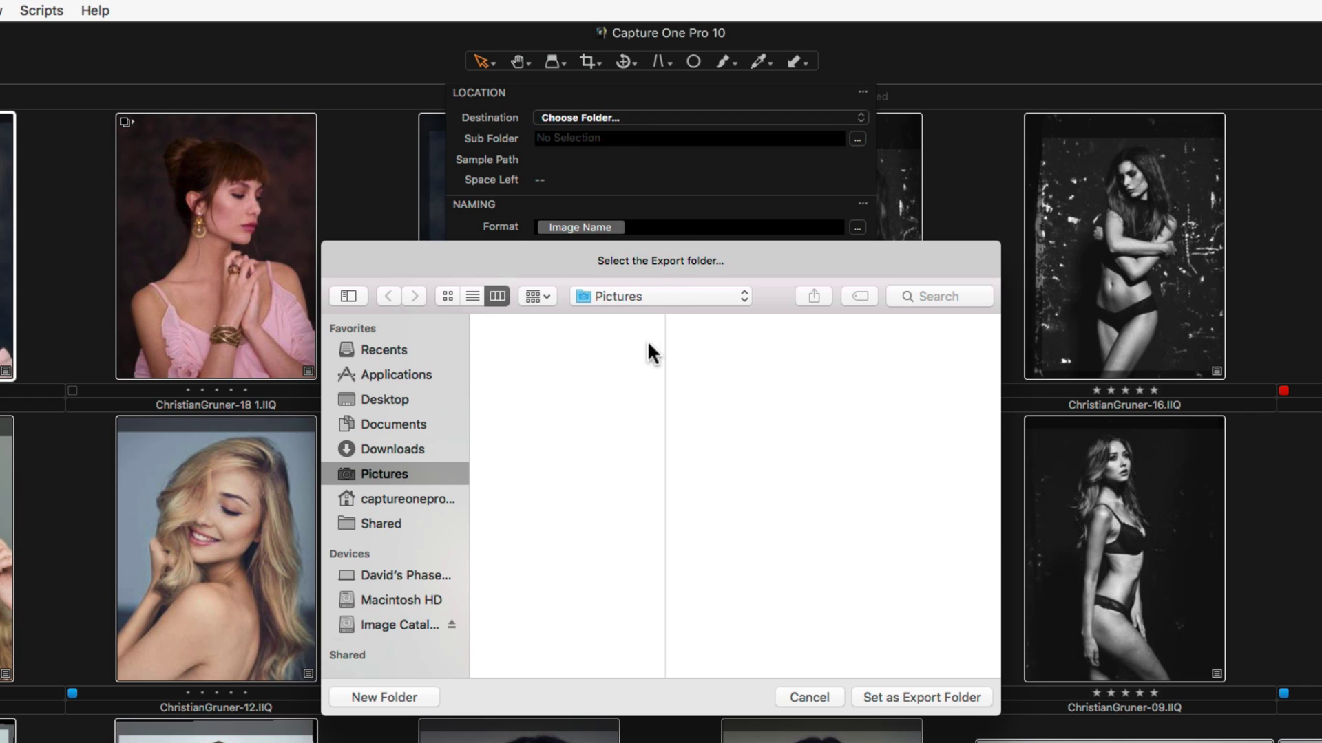
pyautogui.click(928, 697)
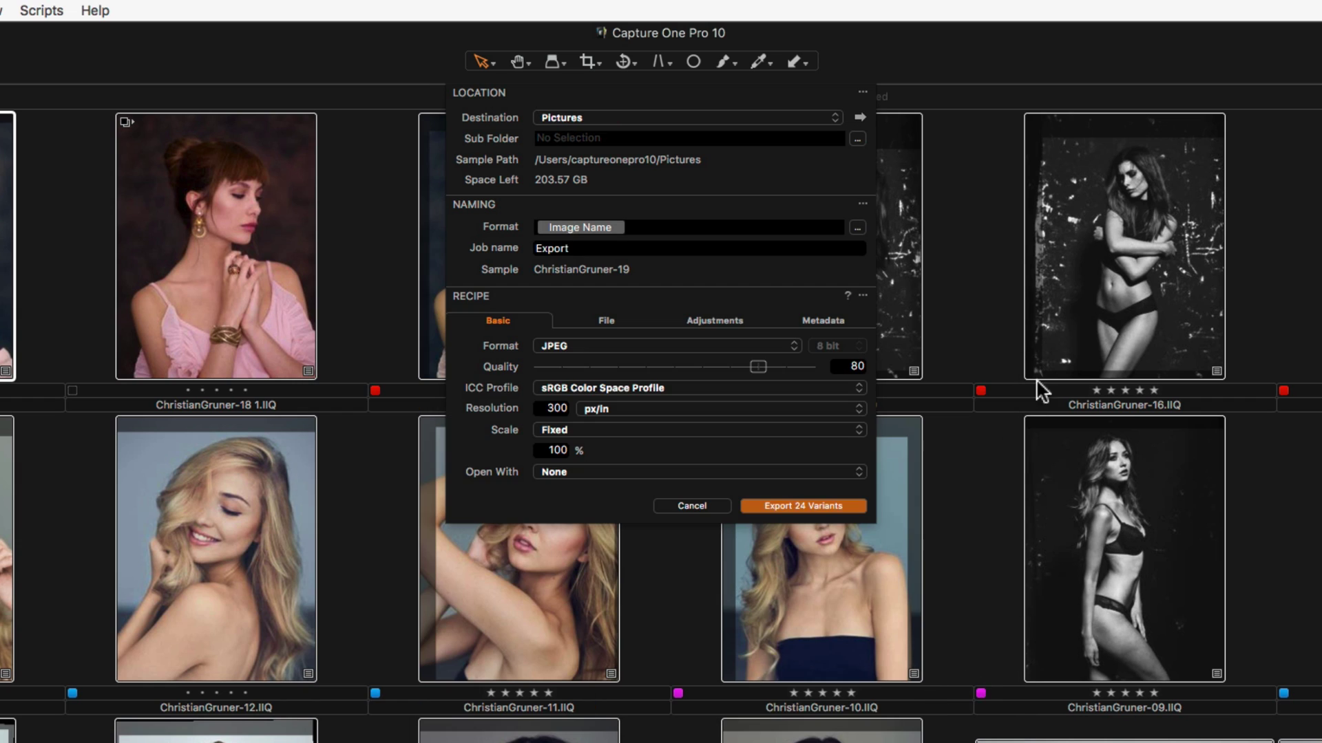
pyautogui.click(589, 137)
pyautogui.write('Christian_G')
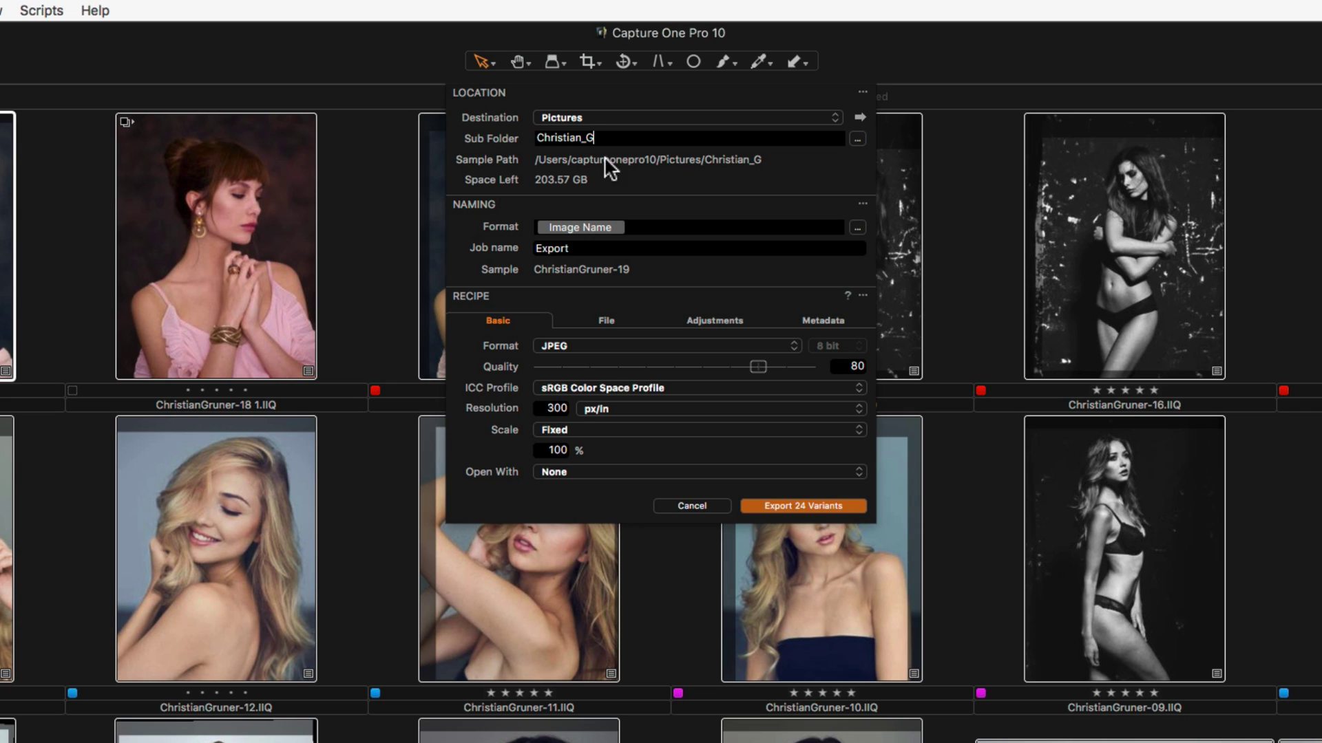
# Step: Append a '/' plus Color Tag token to the sub folder format, so the sample path ends in Red
pyautogui.click(857, 139)
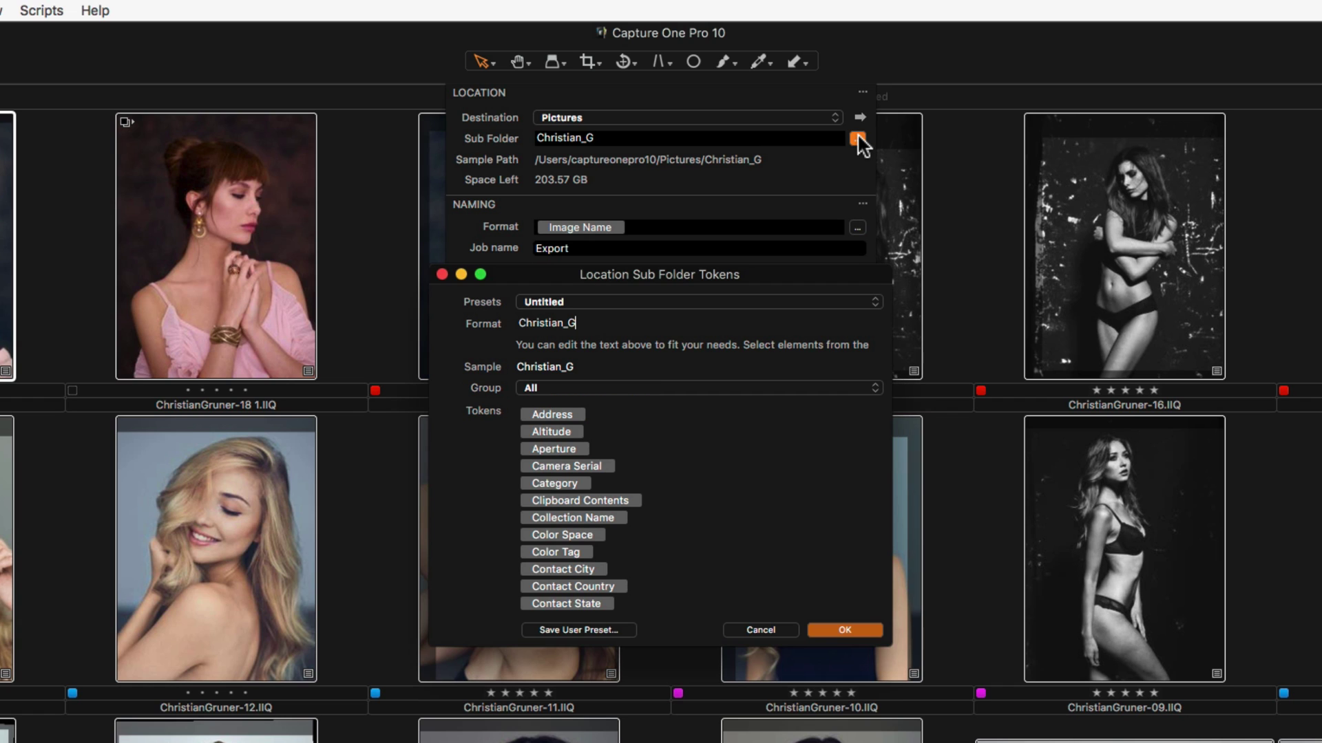
pyautogui.click(821, 390)
pyautogui.click(821, 446)
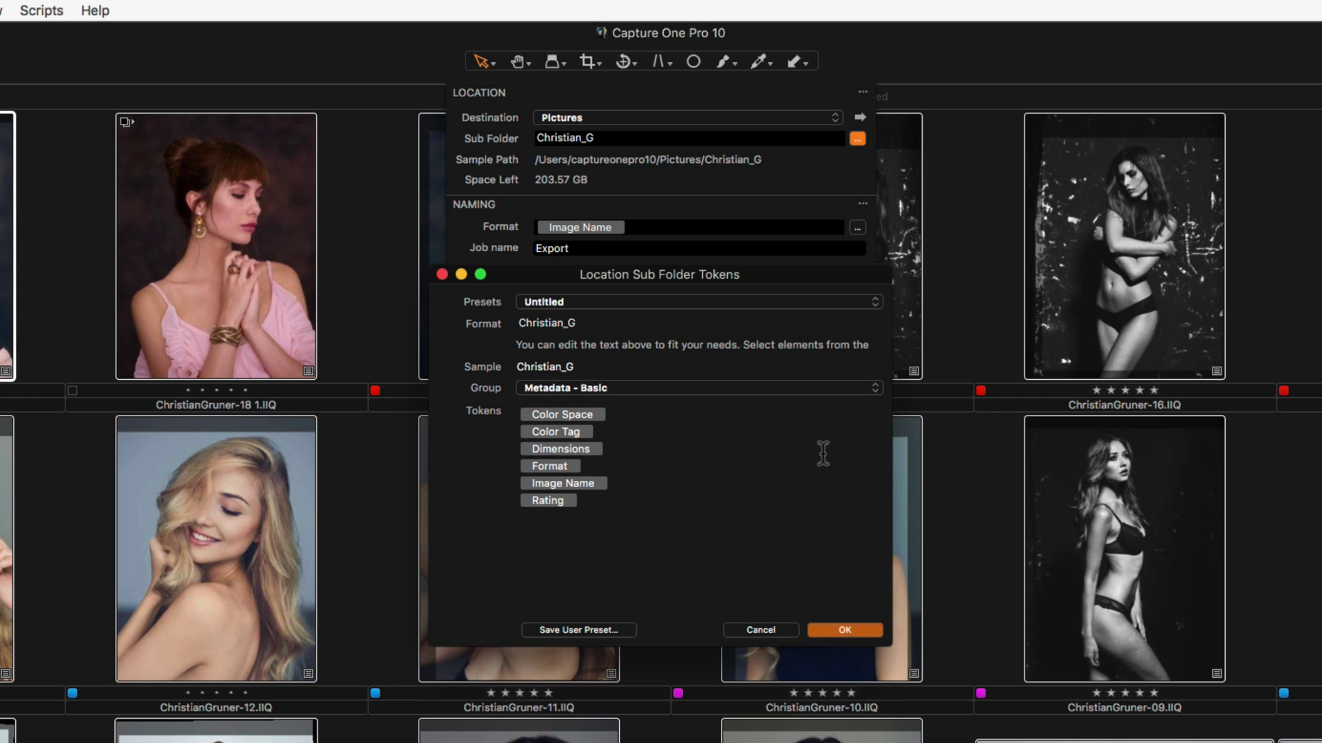
pyautogui.moveTo(582, 431); pyautogui.dragTo(657, 333)
pyautogui.press('Left')
pyautogui.write('/')
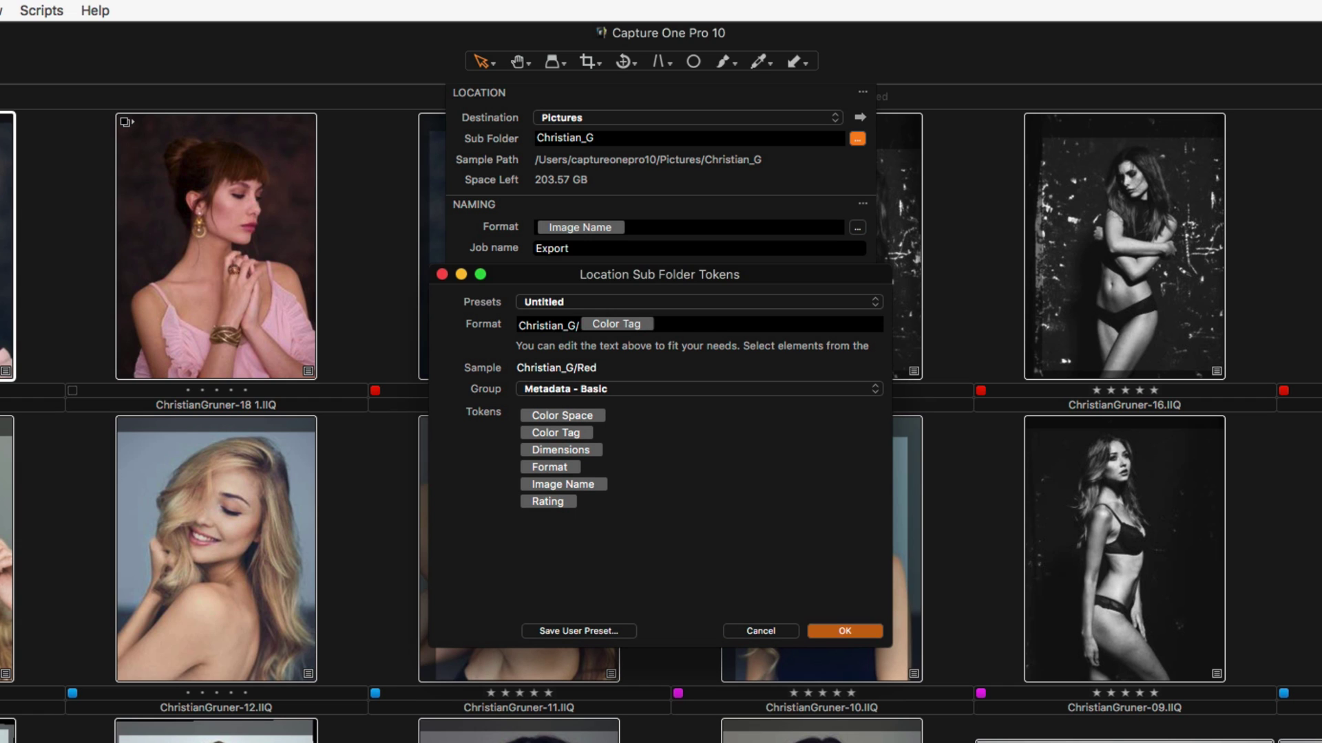
pyautogui.click(842, 631)
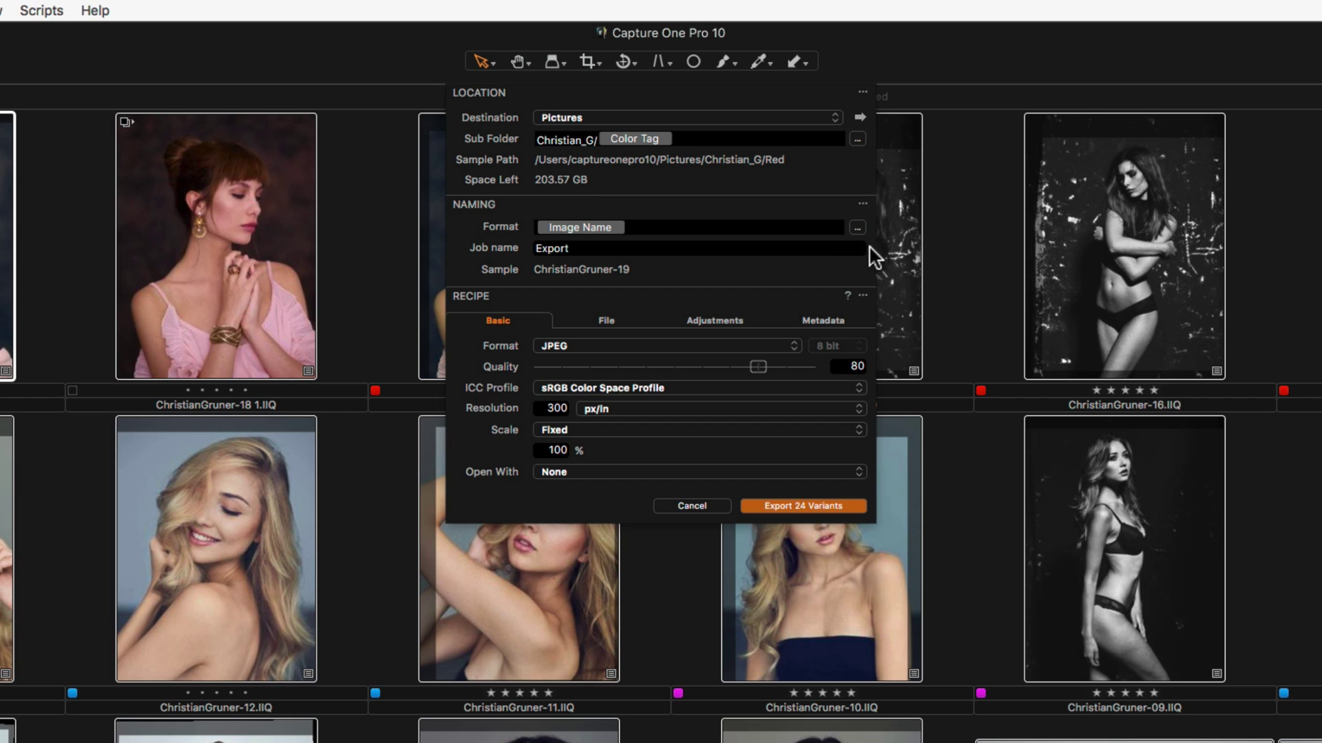
pyautogui.click(857, 228)
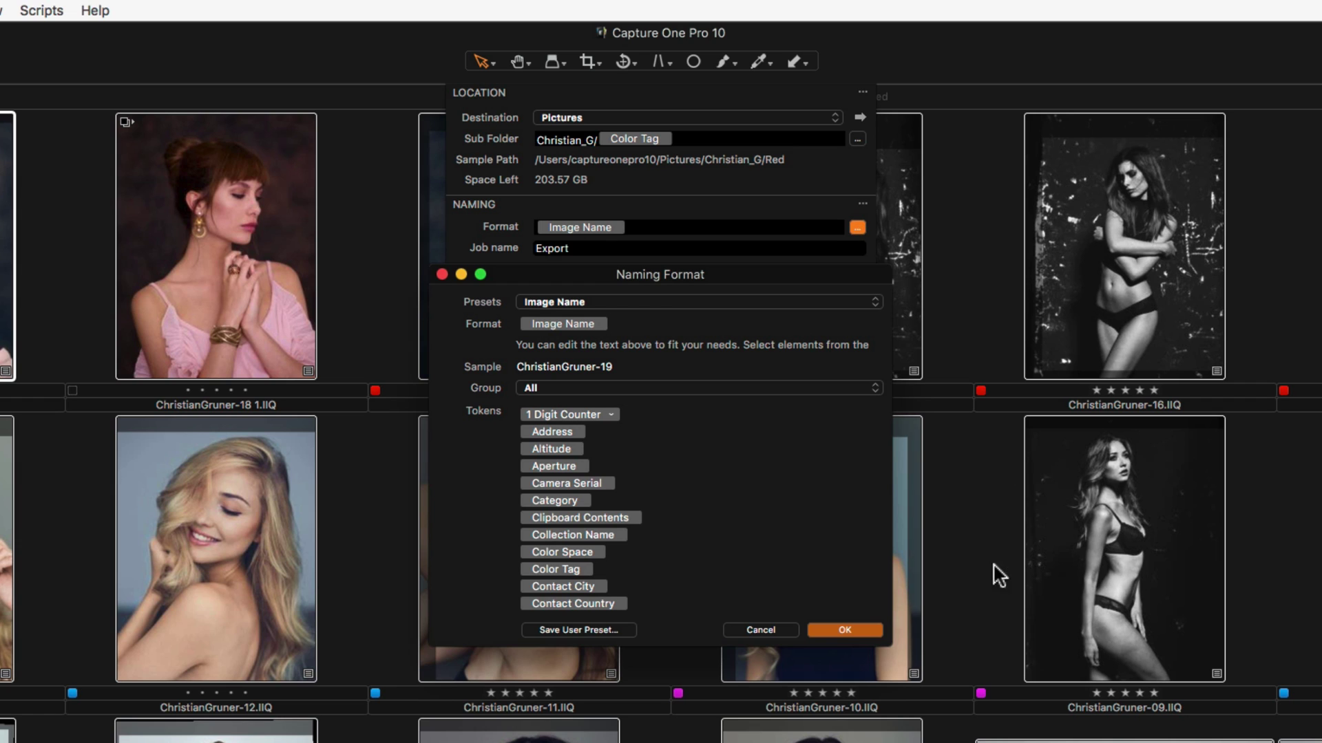
# Step: Export the 24 variants as TIFF with the Adobe RGB (1998) ICC profile
pyautogui.click(866, 630)
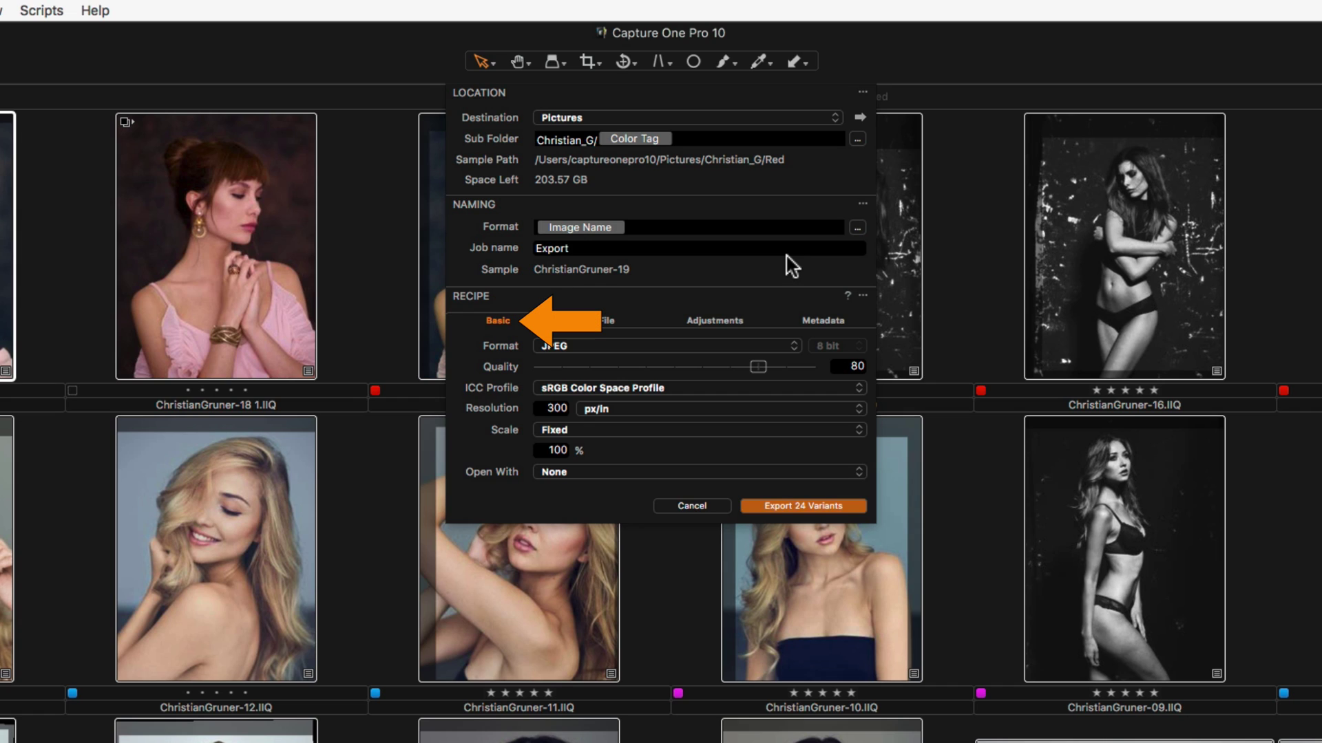
pyautogui.click(755, 348)
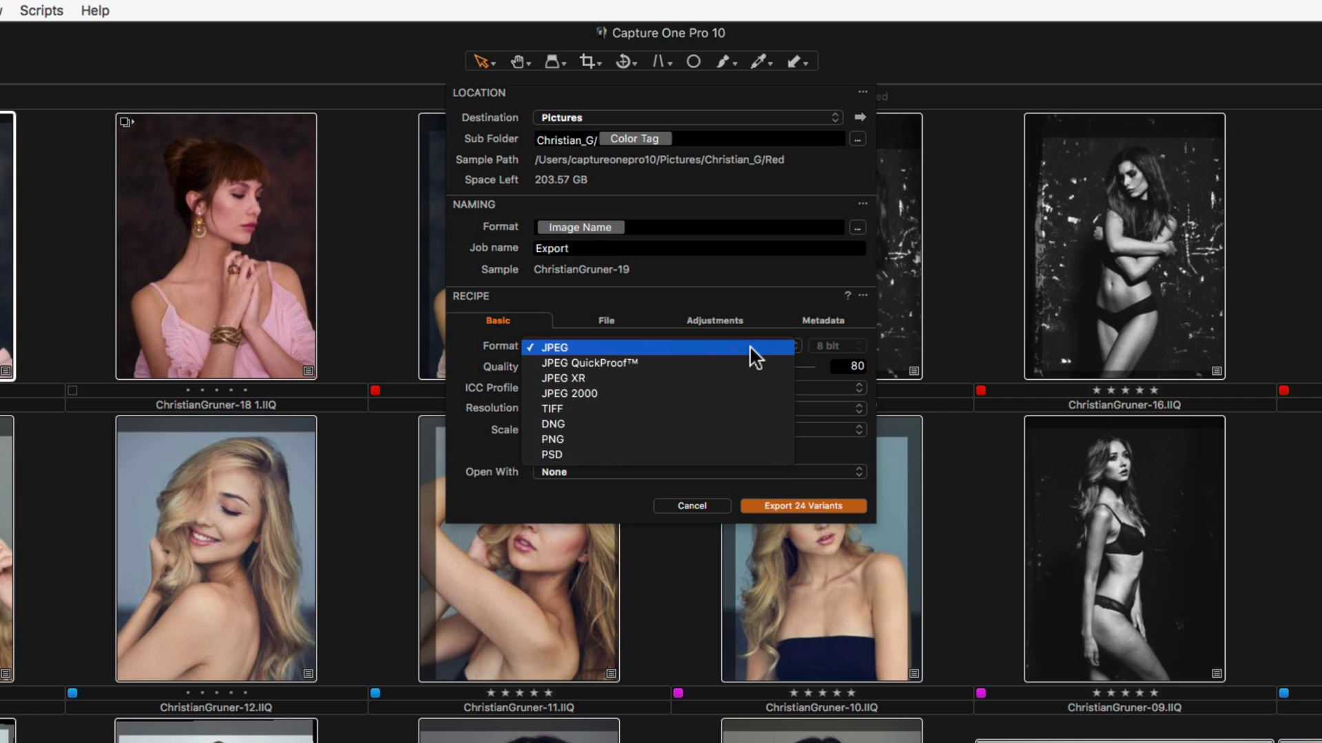
pyautogui.click(749, 403)
pyautogui.click(757, 387)
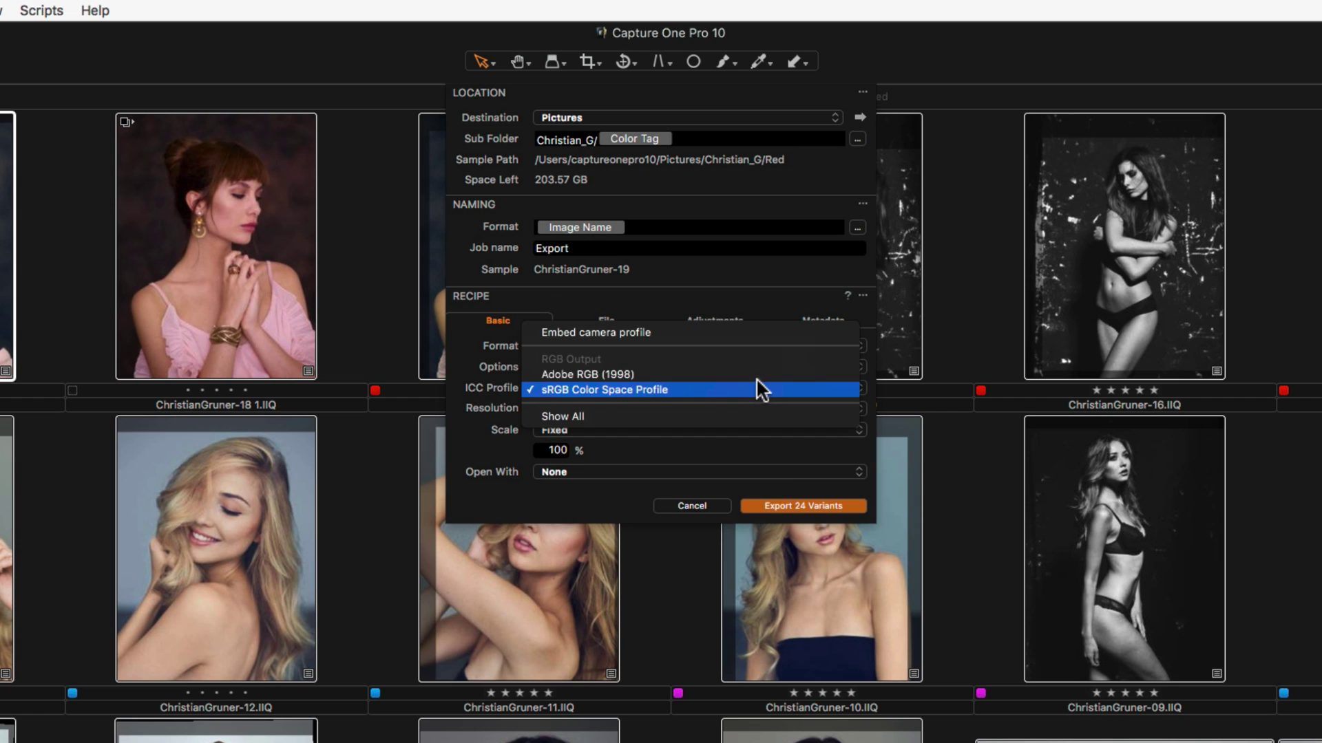
pyautogui.click(755, 374)
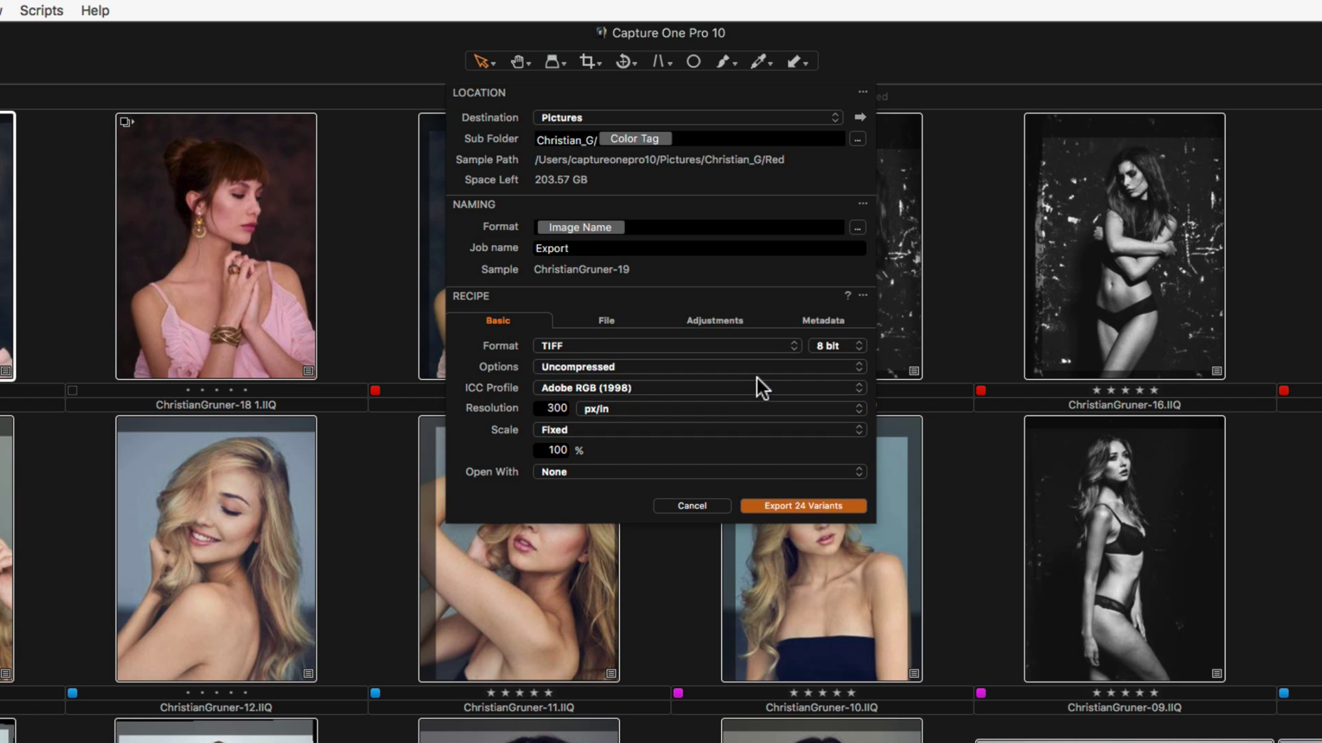
pyautogui.click(853, 504)
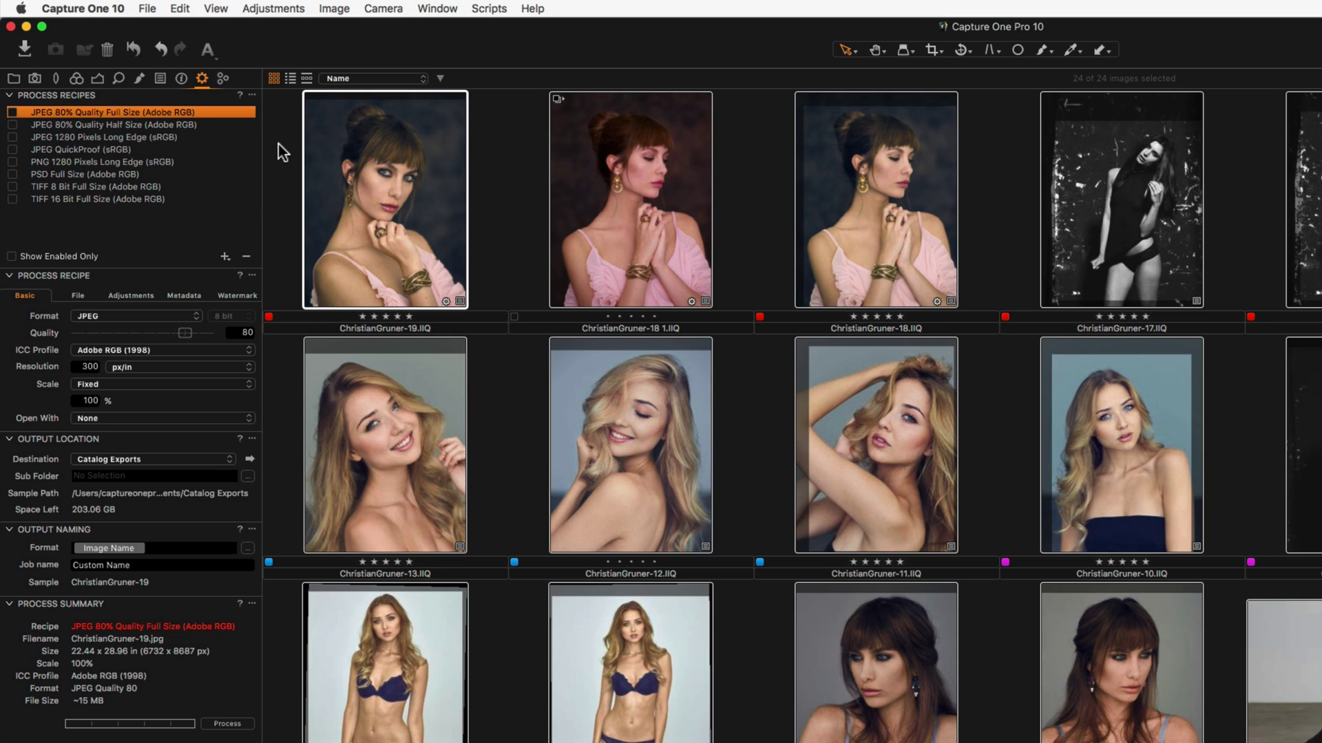
# Step: Enable the TIFF 8 Bit Full Size recipe and add a new recipe named 'JPEG 2000px Wide'
pyautogui.click(13, 187)
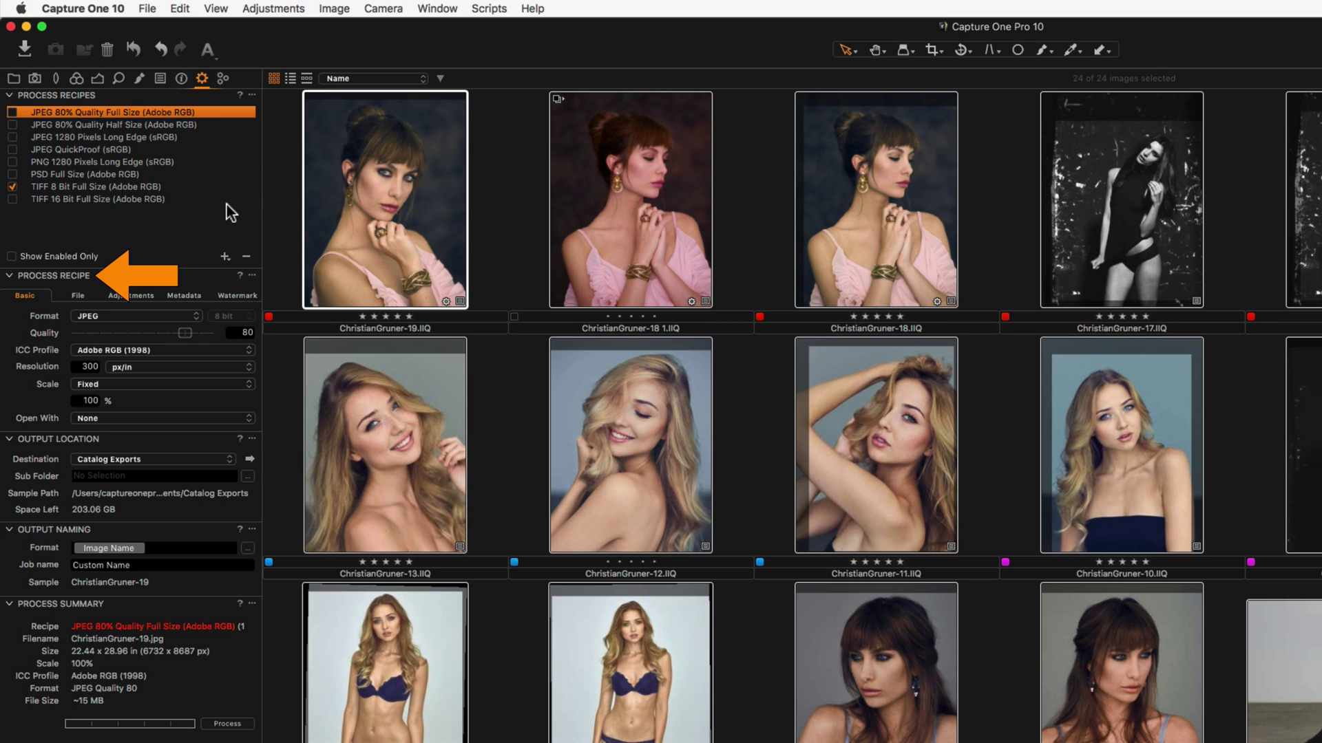
pyautogui.click(151, 187)
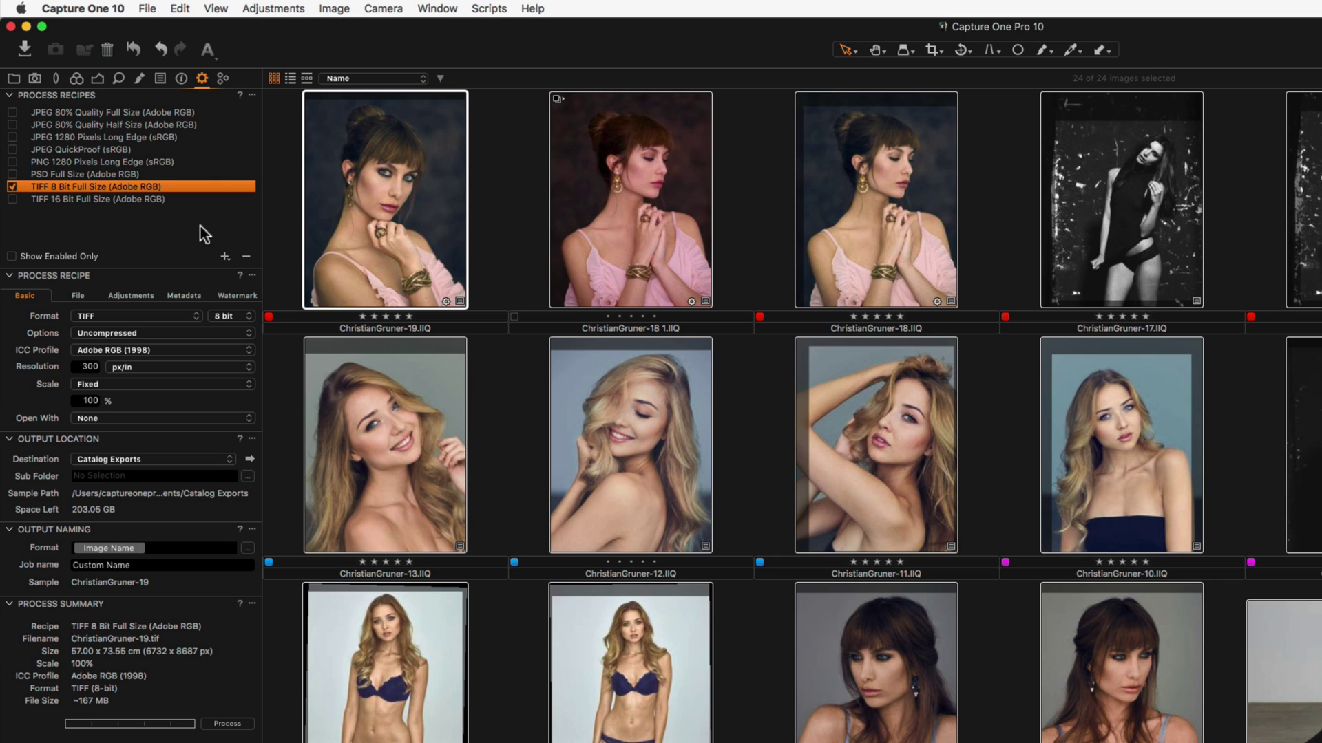
pyautogui.click(224, 256)
pyautogui.write('JPEG 2000px Wide')
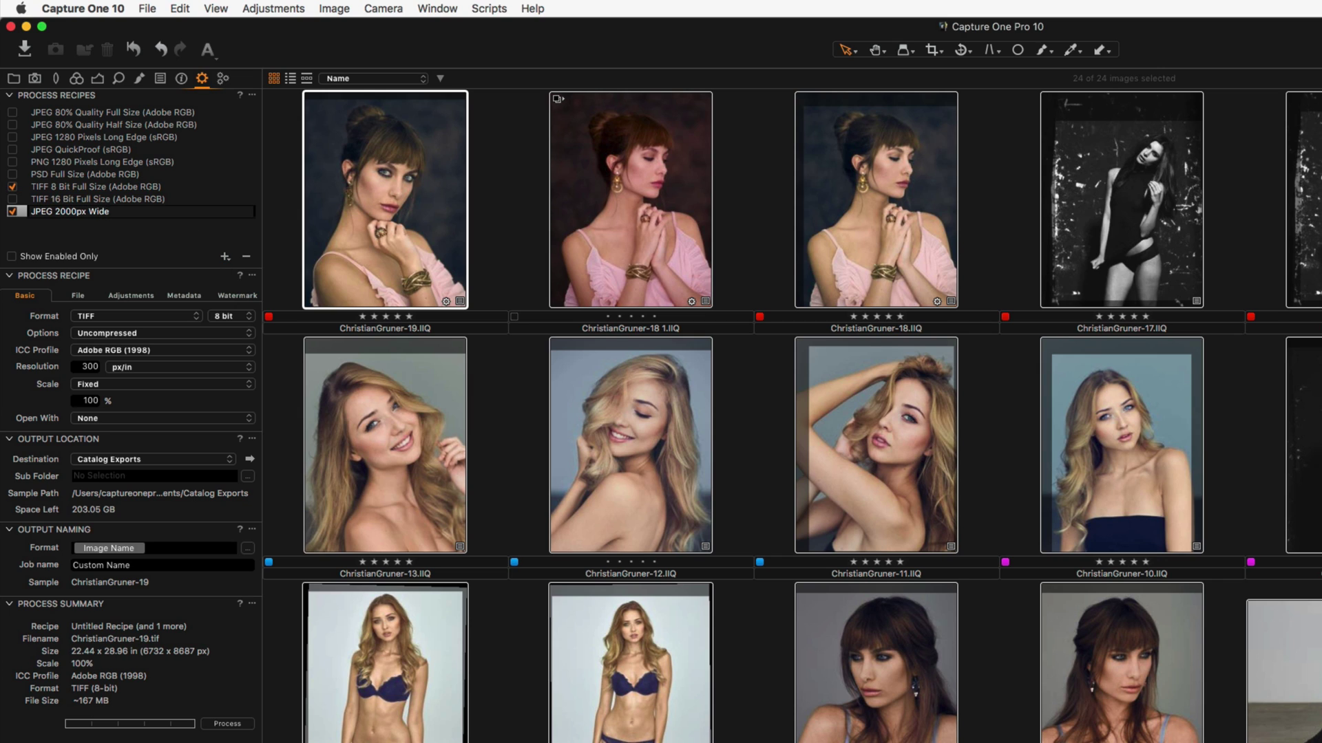
pyautogui.press('Return')
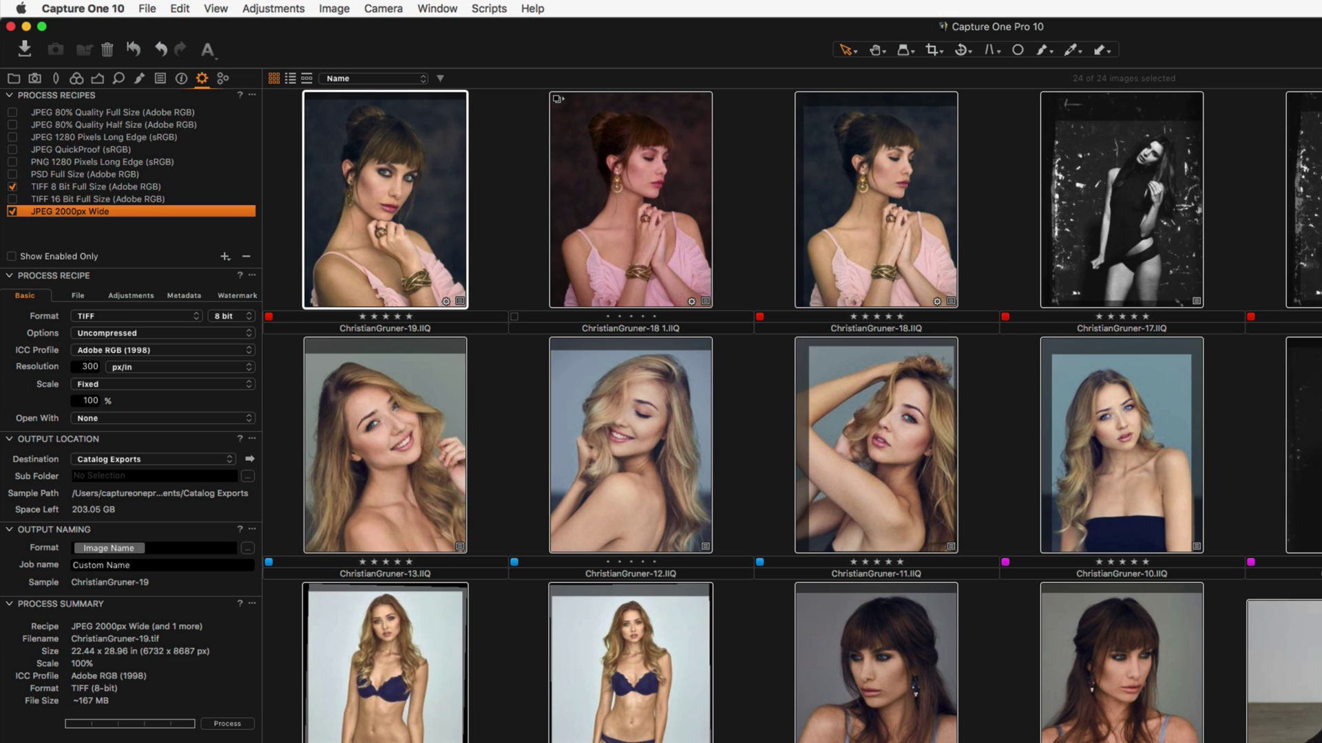
pyautogui.click(174, 313)
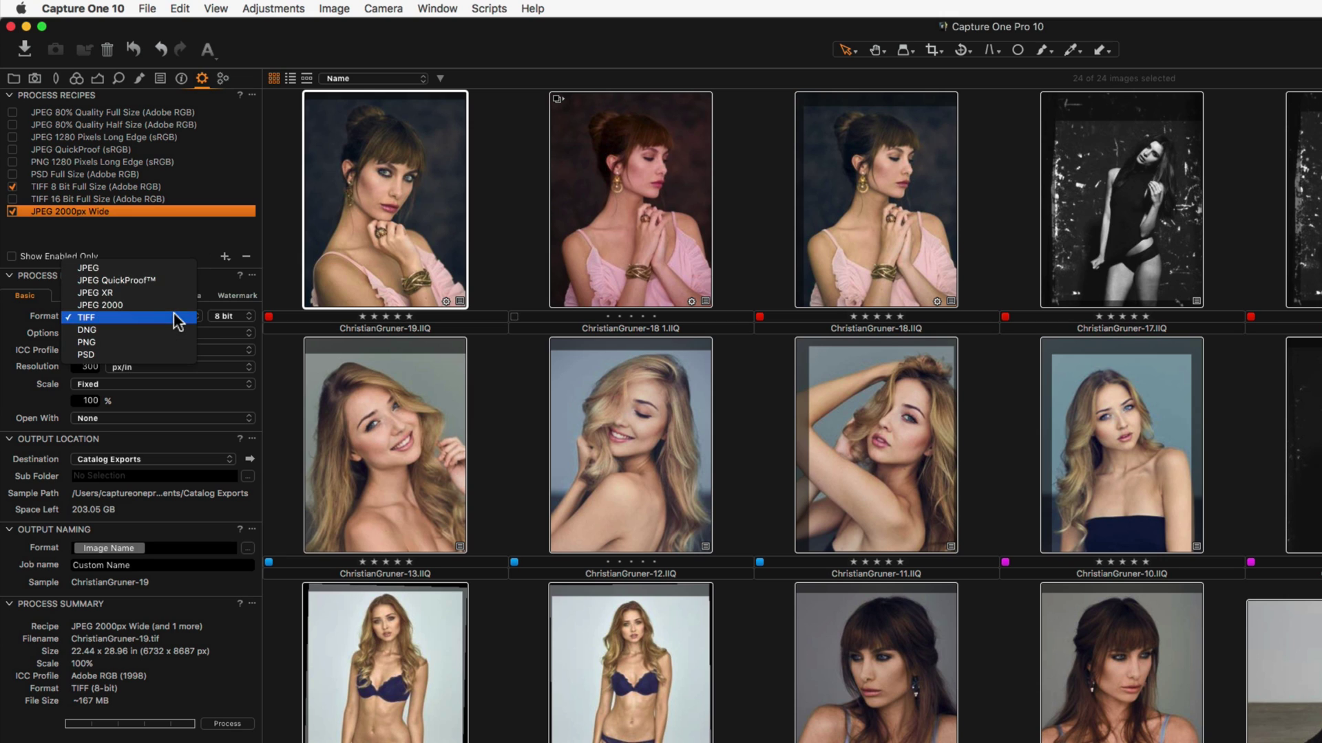
# Step: Make the new recipe output JPEG scaled to a width of 2000 px
pyautogui.click(166, 267)
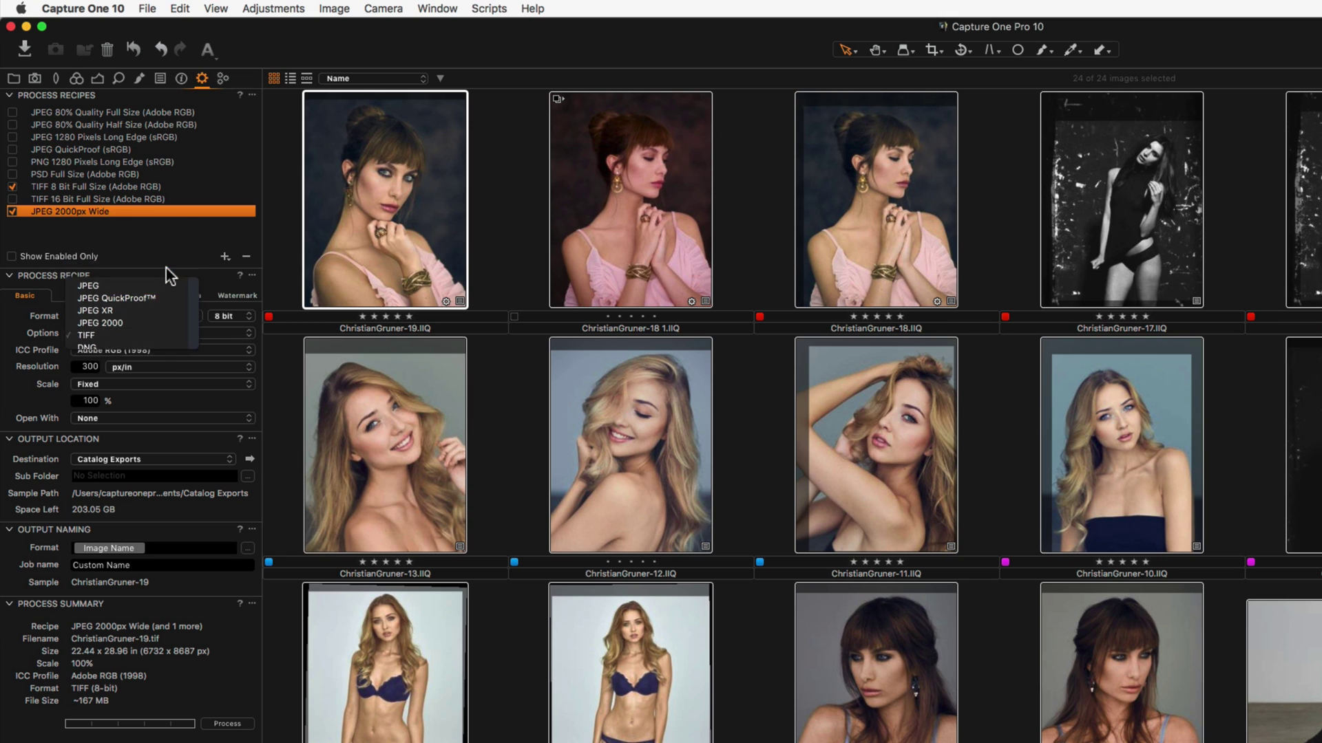
pyautogui.click(141, 383)
pyautogui.click(141, 400)
pyautogui.click(151, 403)
pyautogui.click(151, 391)
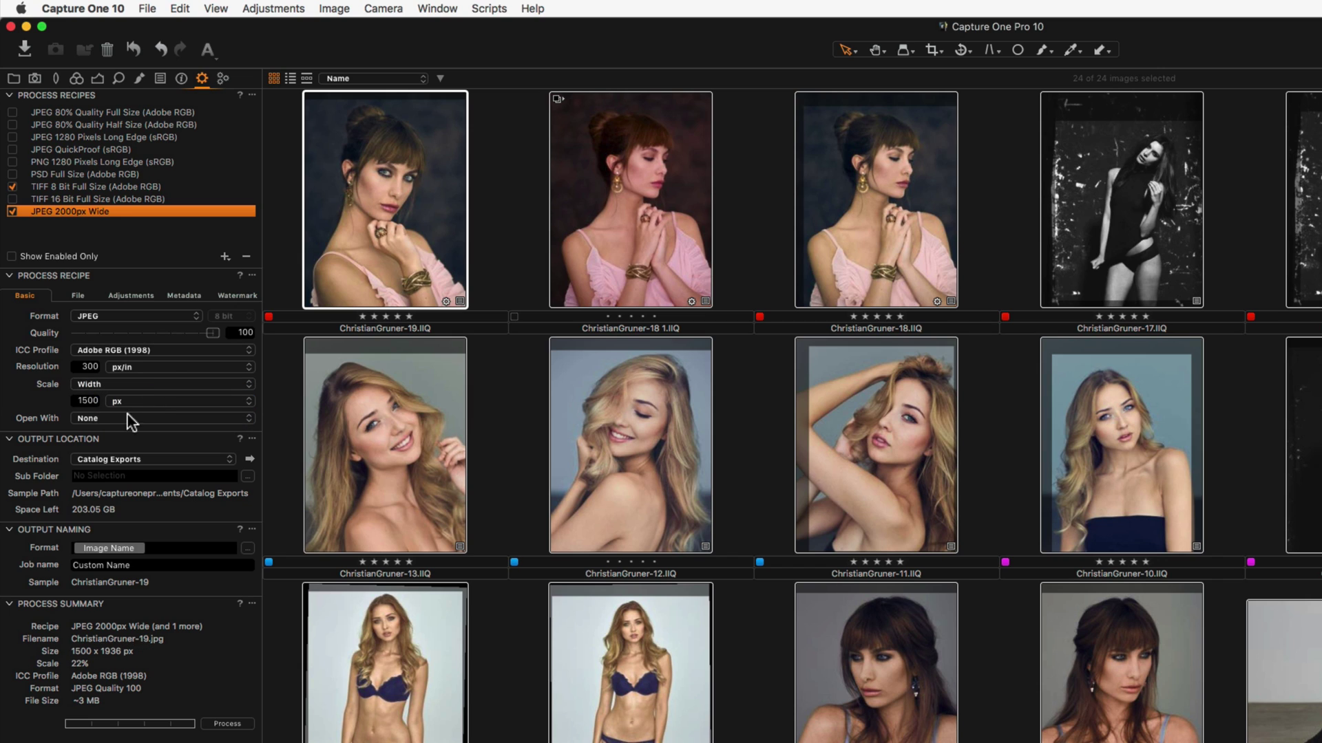
pyautogui.doubleClick(86, 400)
pyautogui.write('2000')
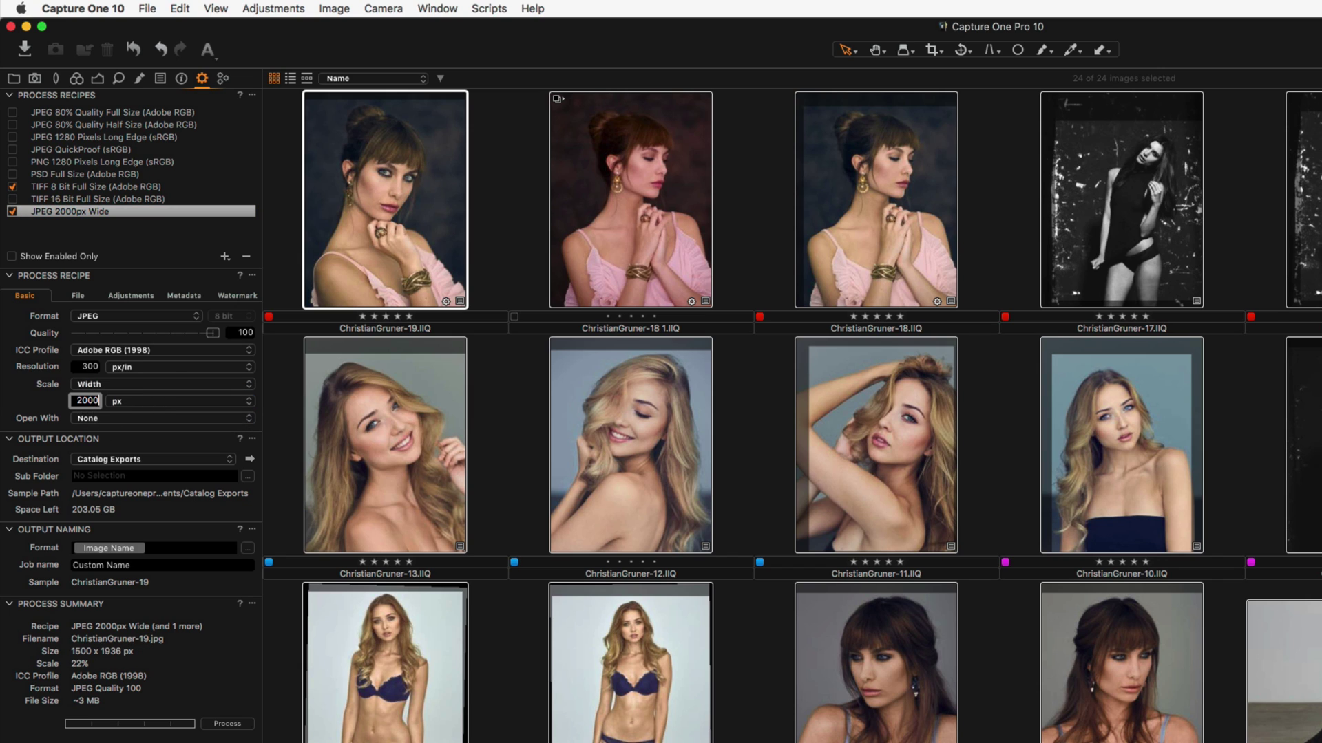
pyautogui.press('Return')
# Step: Set the recipe's ICC profile to sRGB Color Space Profile
pyautogui.click(163, 353)
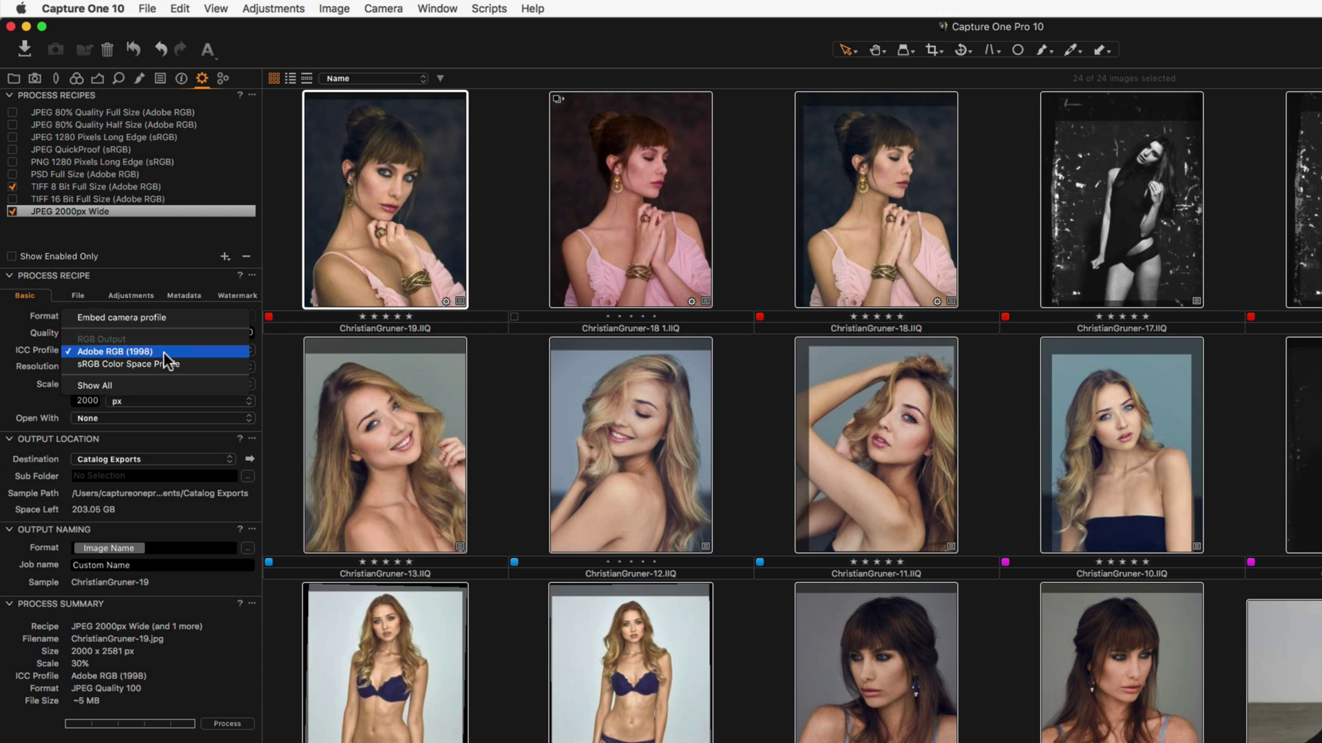
pyautogui.click(168, 367)
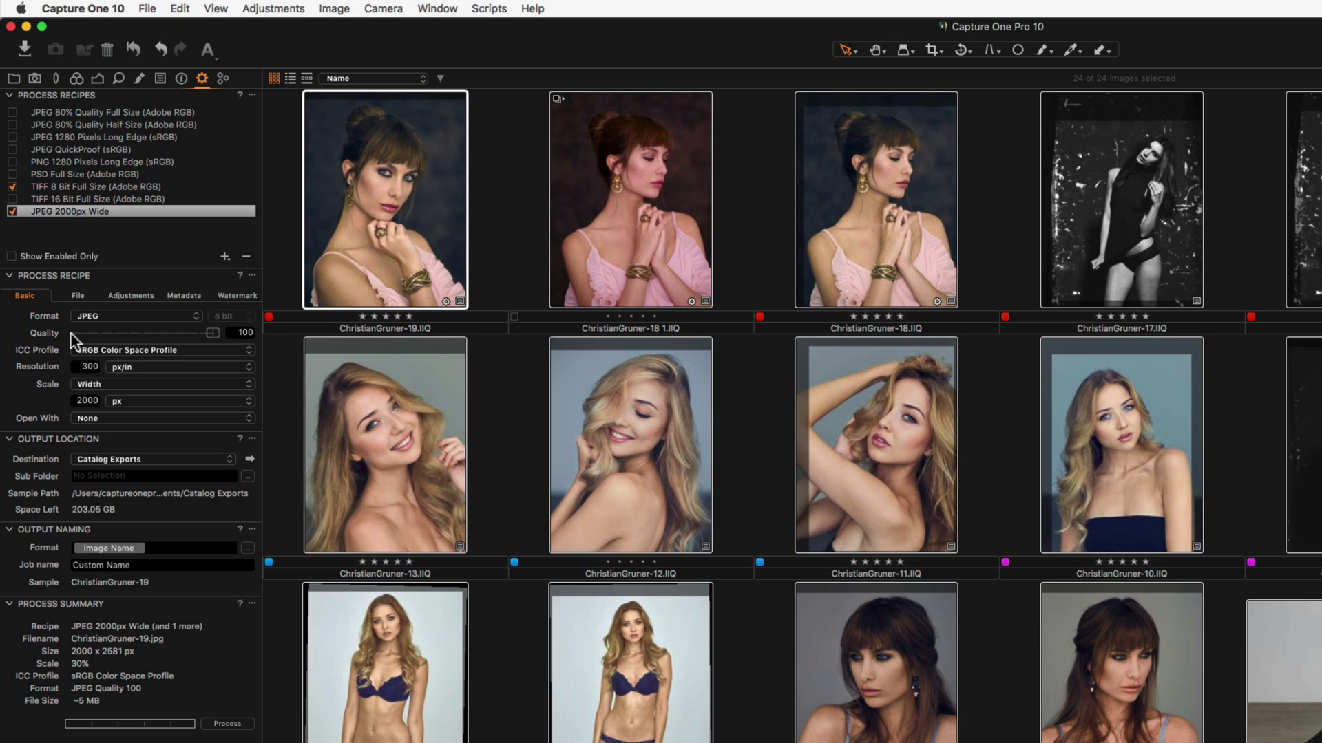
pyautogui.click(71, 294)
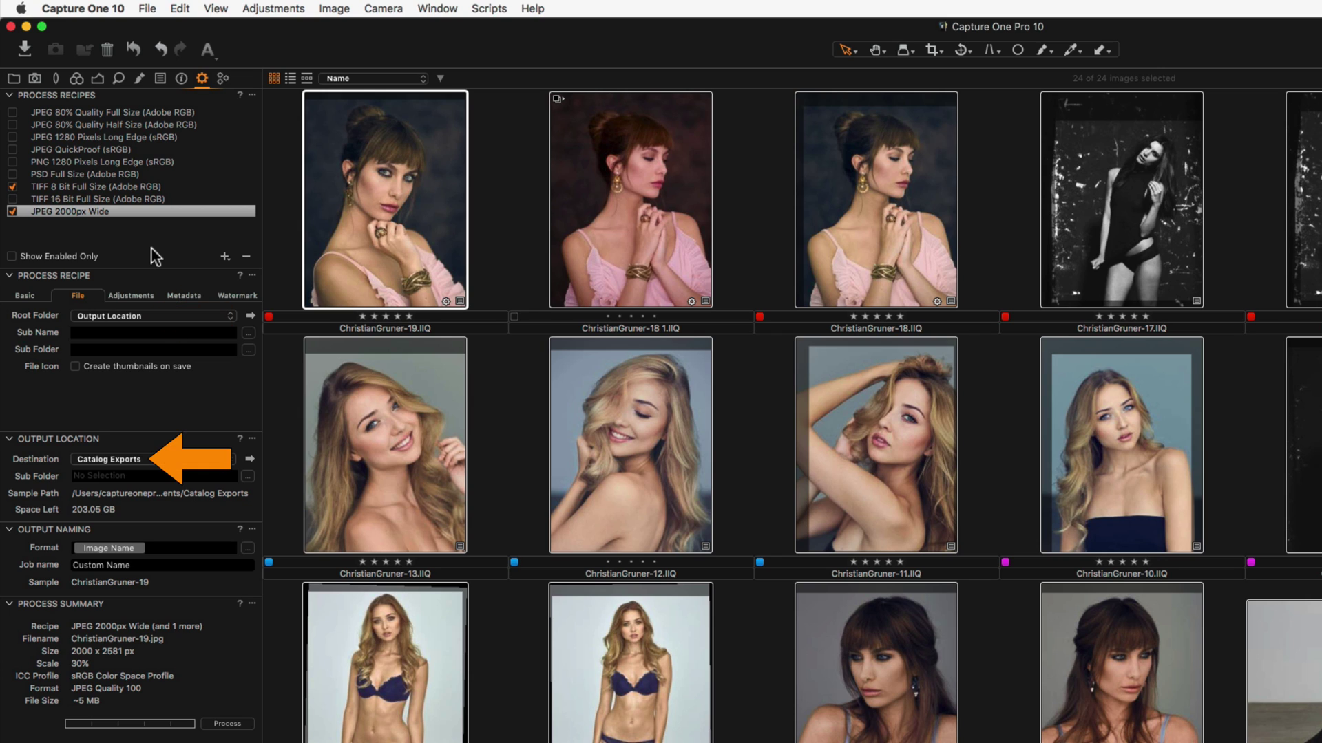
# Step: Keep Output Location as root and set the recipe's sub folder to the Recipe Name token
pyautogui.click(195, 317)
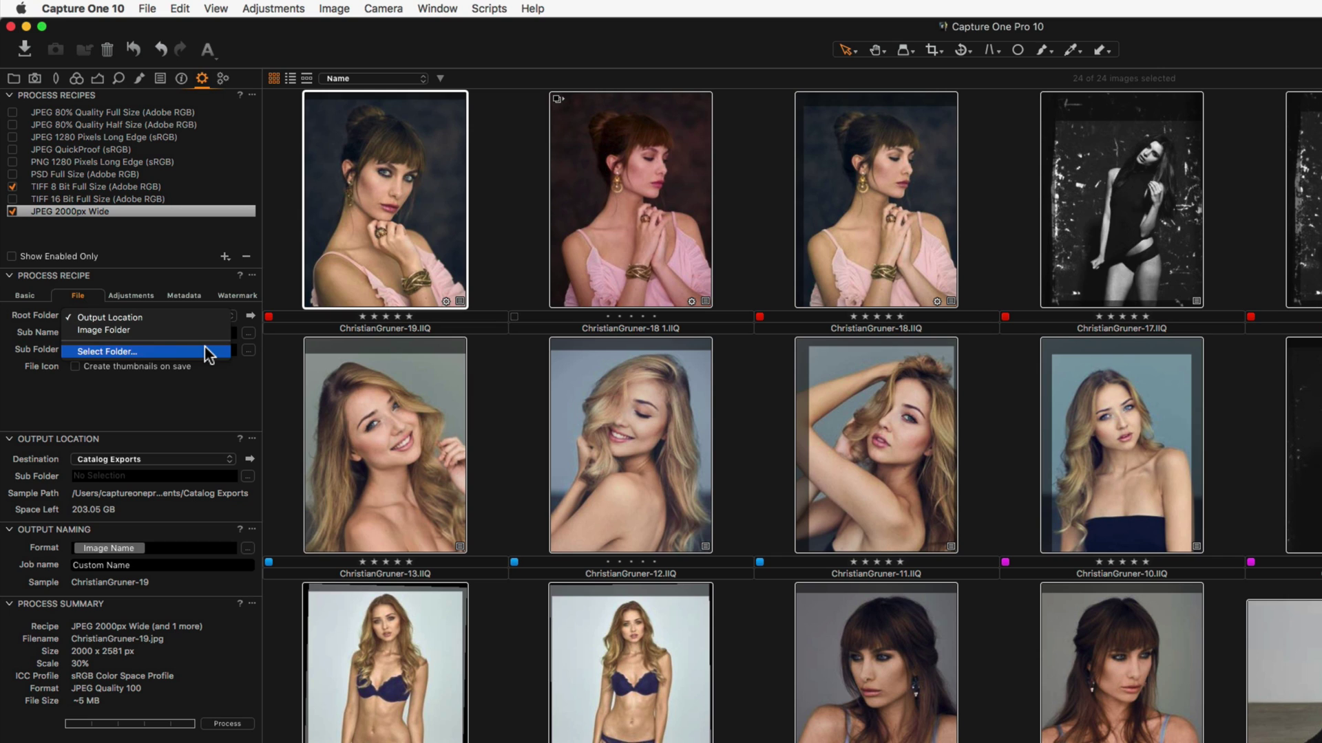
pyautogui.click(204, 319)
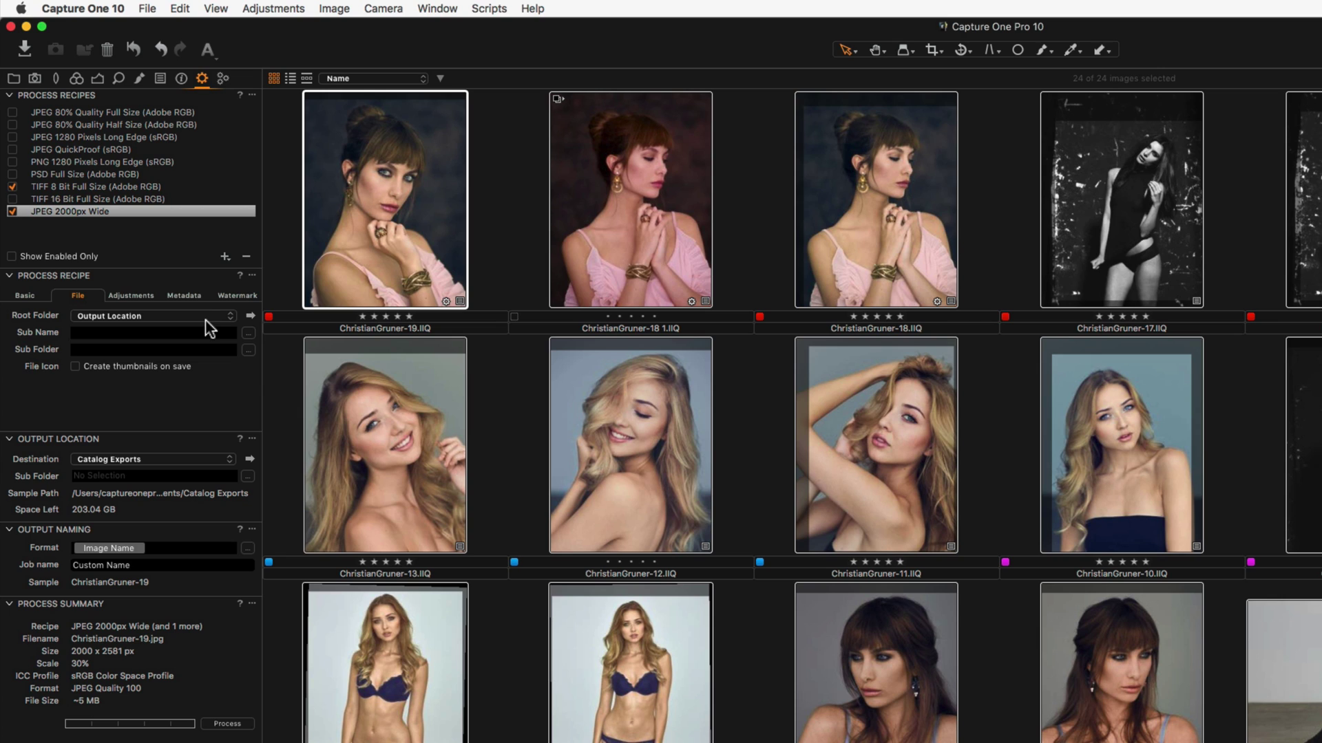
pyautogui.click(190, 349)
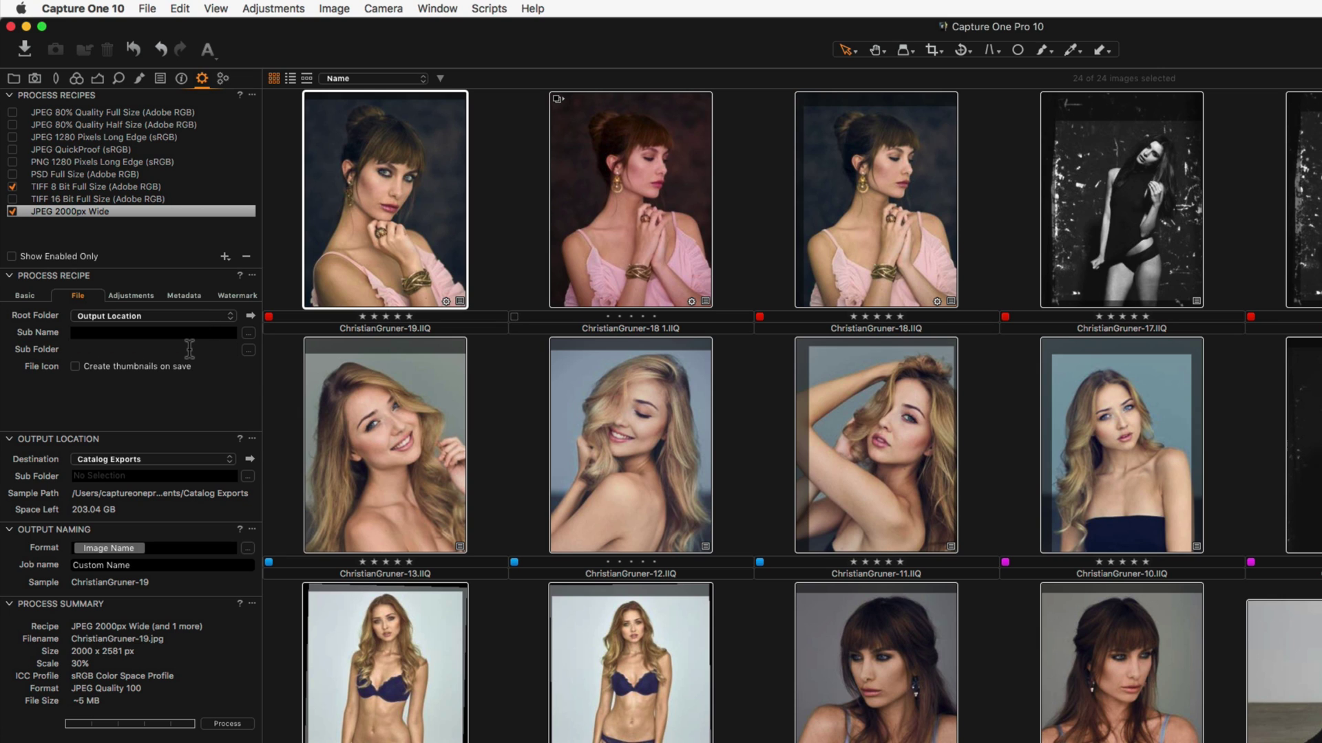
pyautogui.write('Rec')
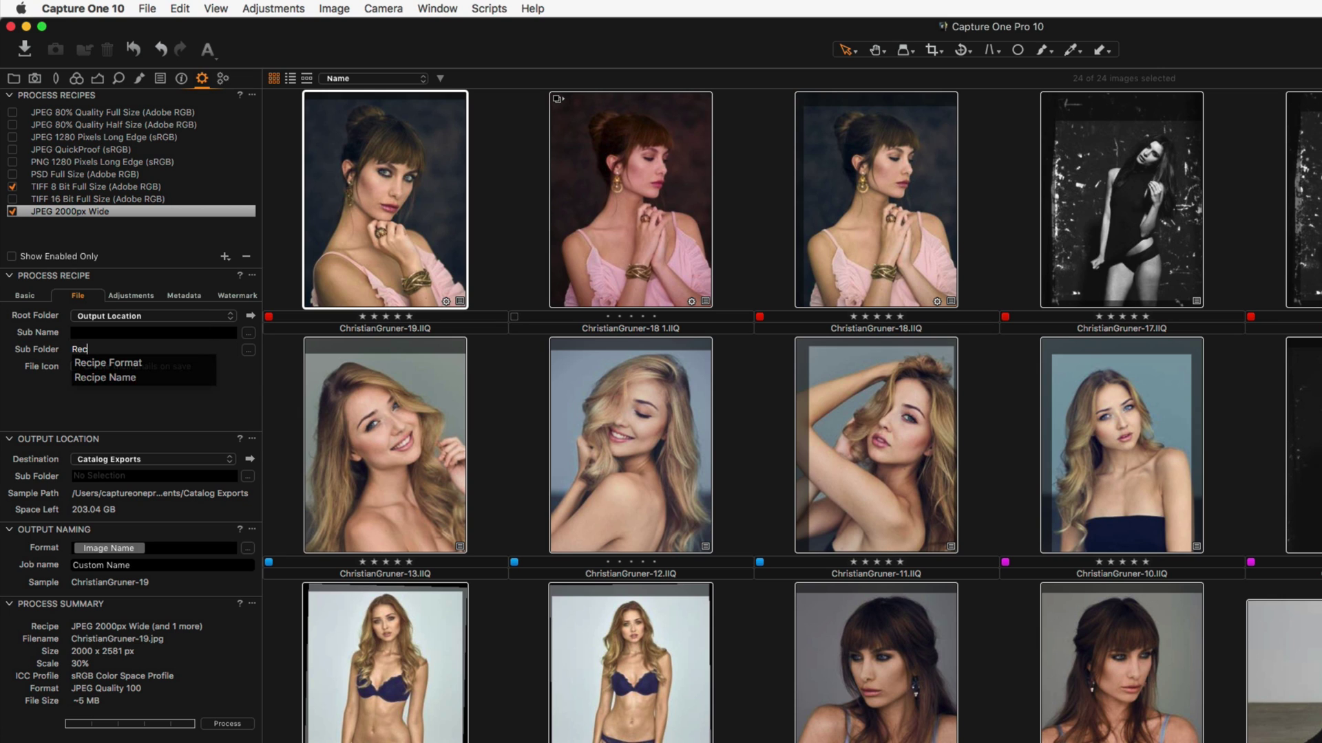
pyautogui.press('Down')
pyautogui.press('Down')
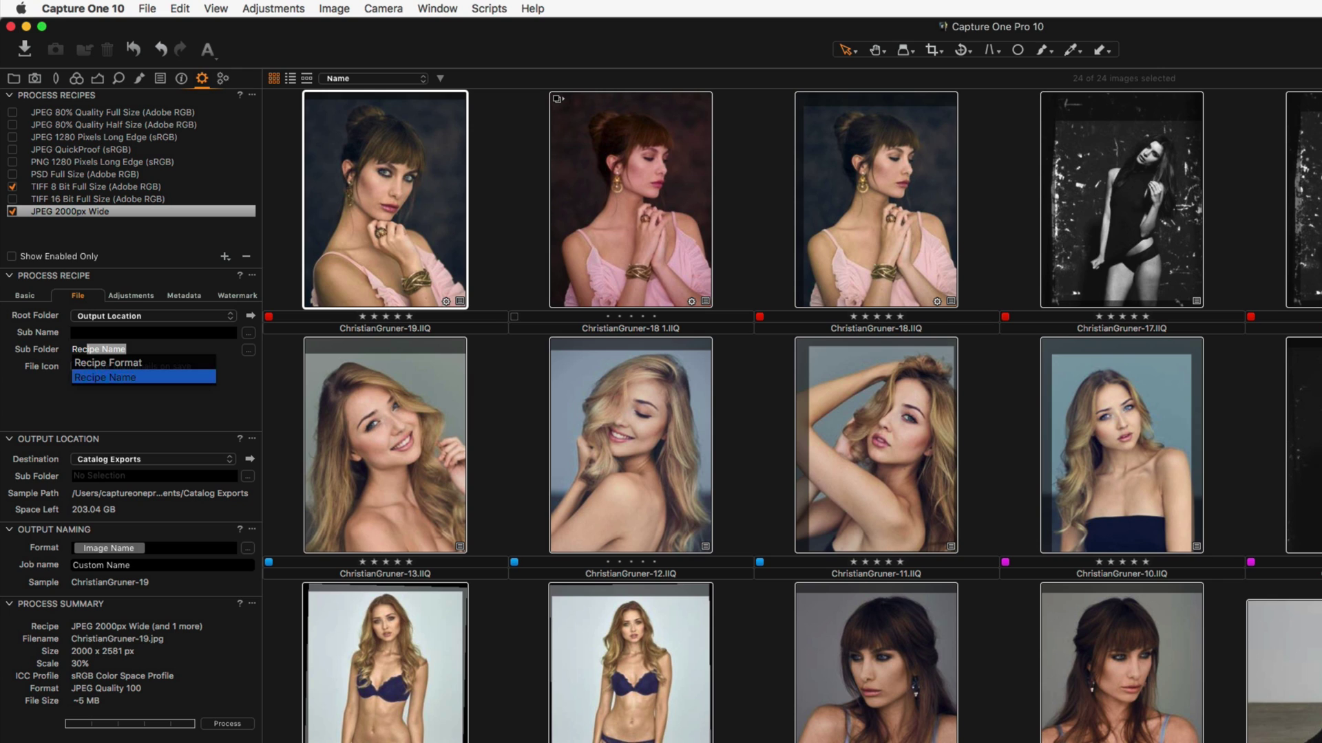
pyautogui.press('Return')
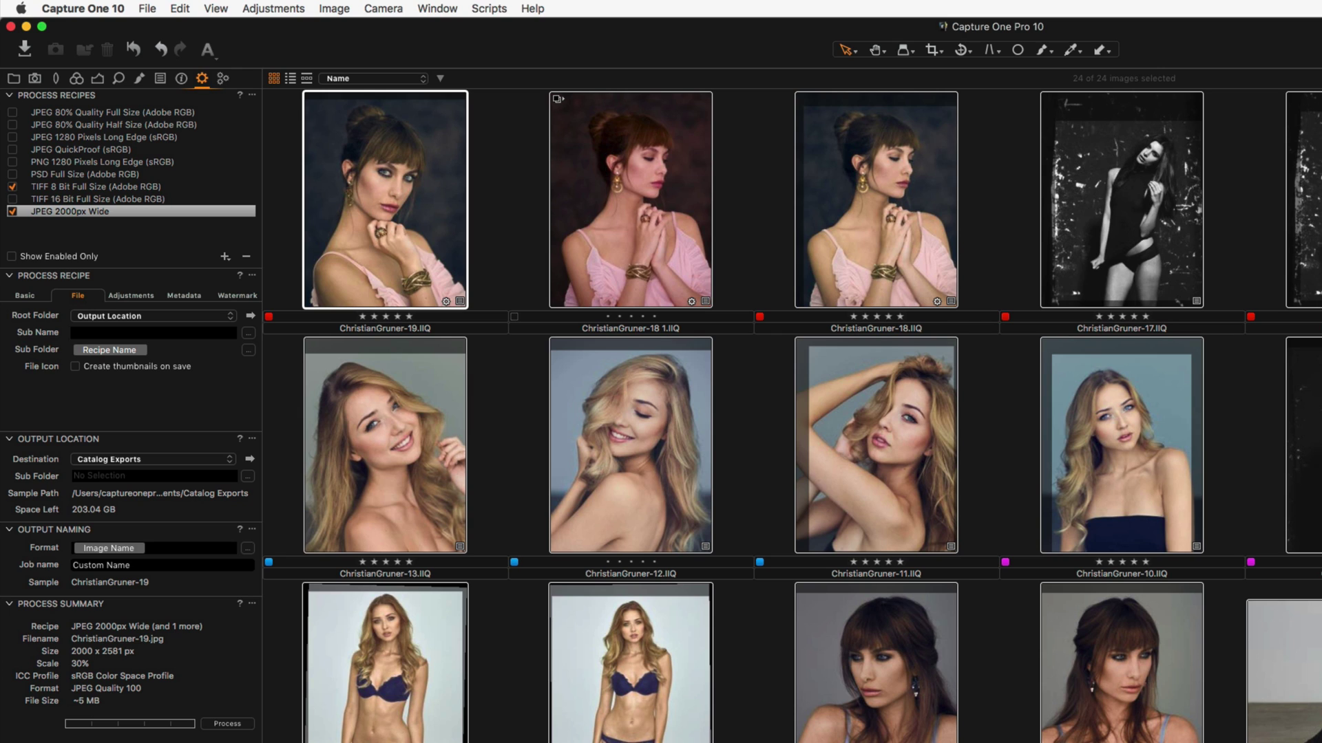
# Step: Apply Output Sharpening for Screen (amount 80, radius 0.6, threshold 0) to the JPEG 2000px Wide recipe
pyautogui.click(141, 296)
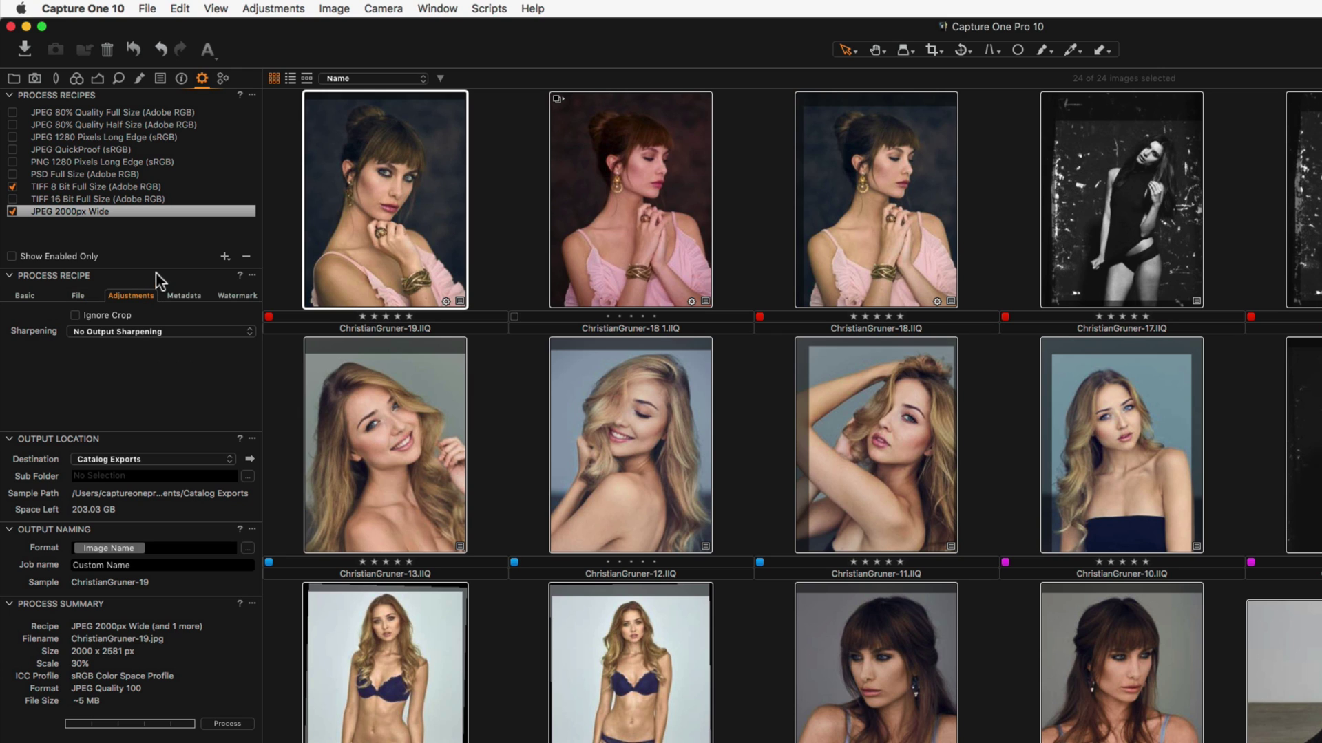
pyautogui.click(209, 332)
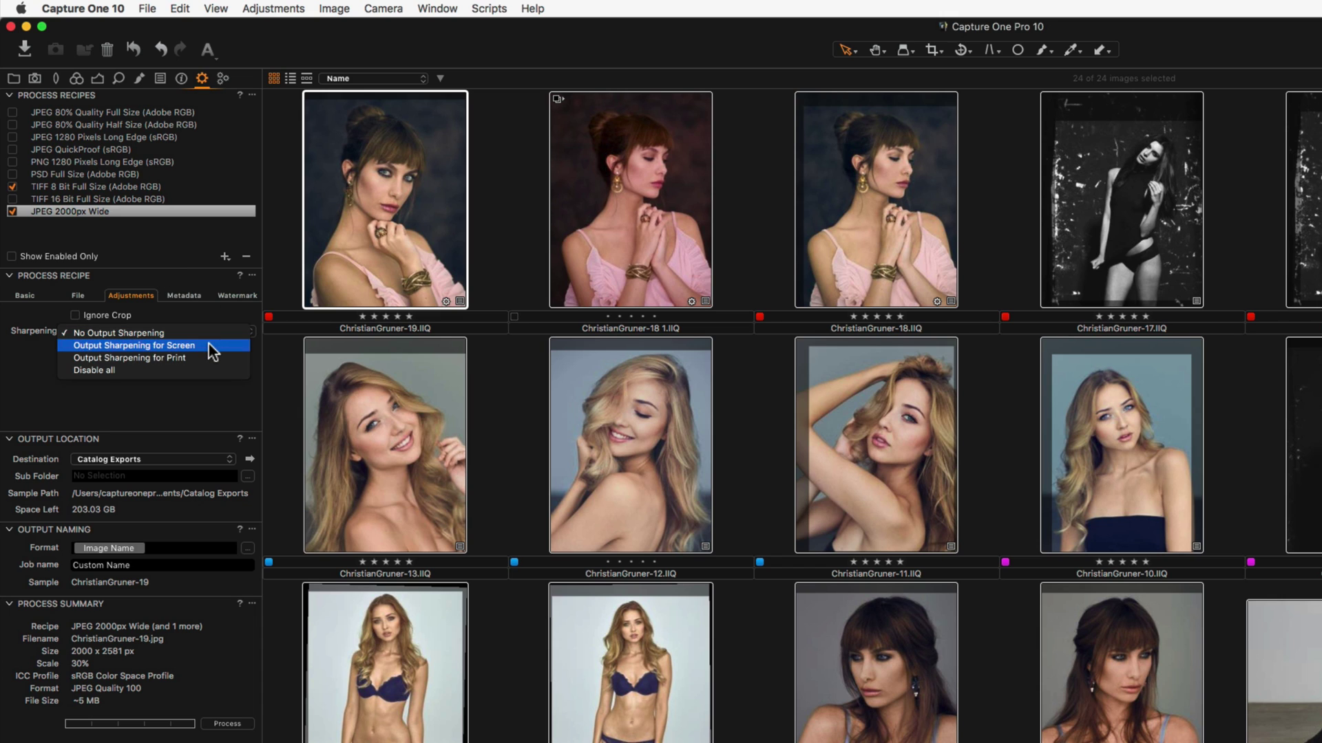
pyautogui.click(209, 344)
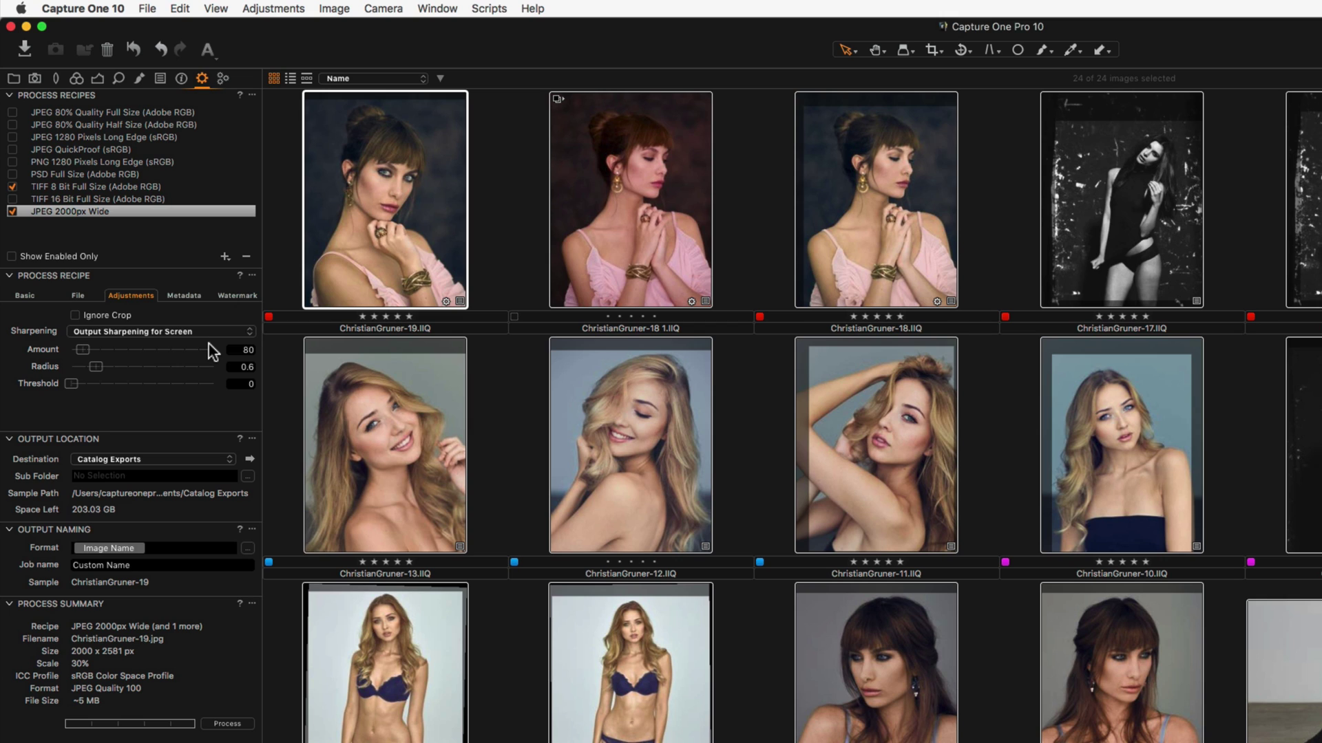
# Step: Set the Output Location sub folder to the Color Tag token, giving Catalog Exports/Red
pyautogui.click(125, 476)
pyautogui.write('Color')
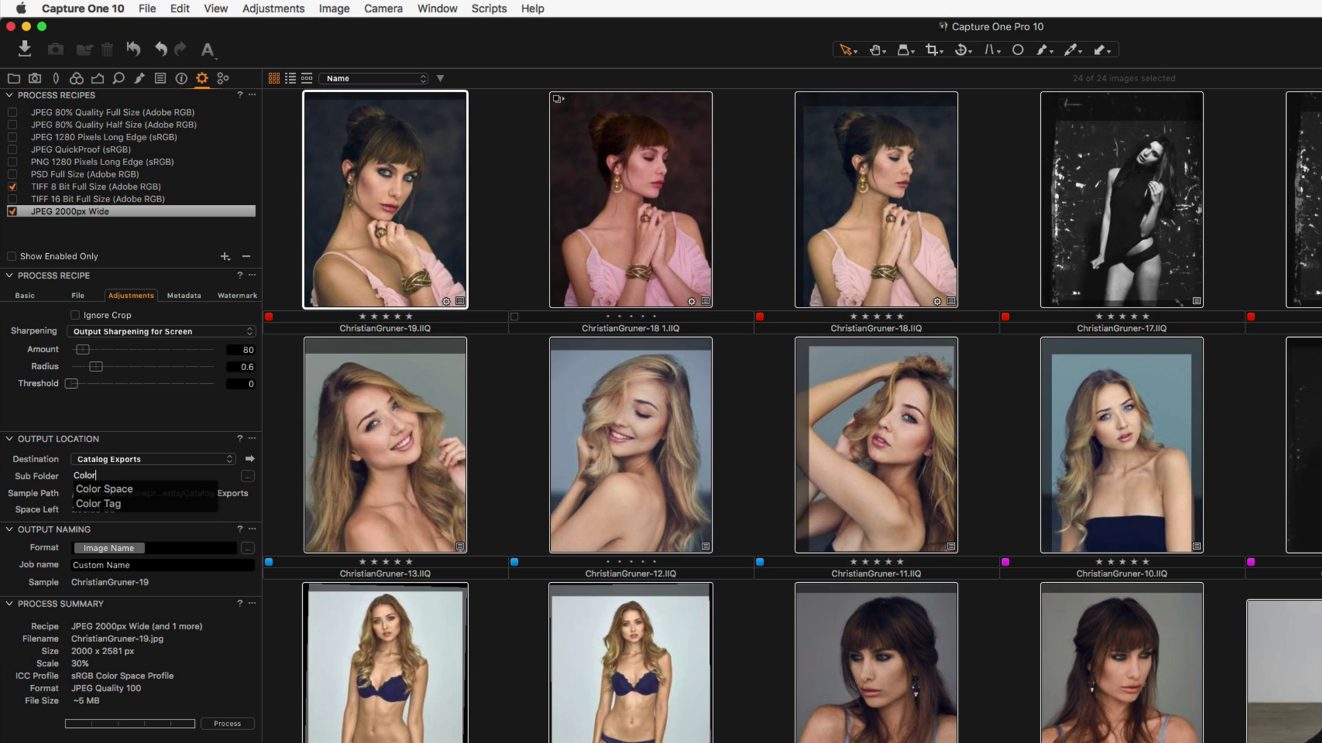
pyautogui.press('Down')
pyautogui.press('Down')
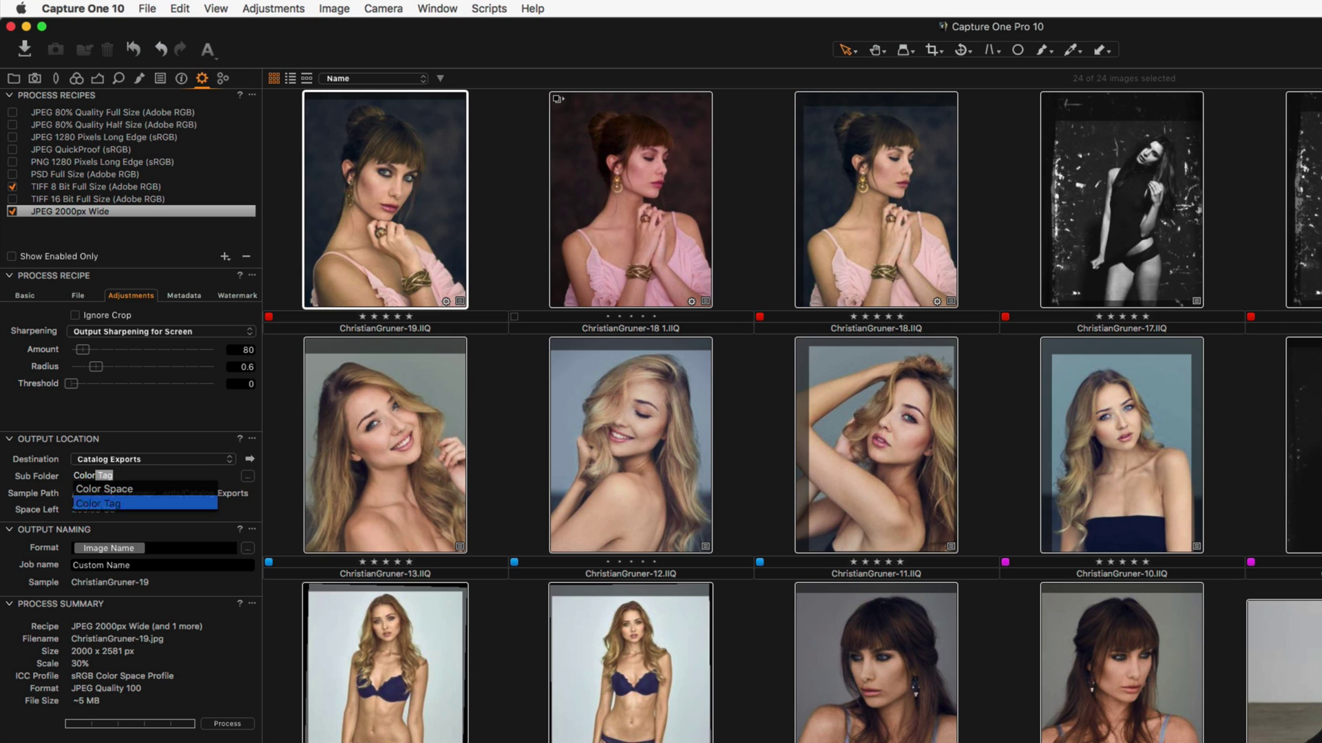
pyautogui.press('Return')
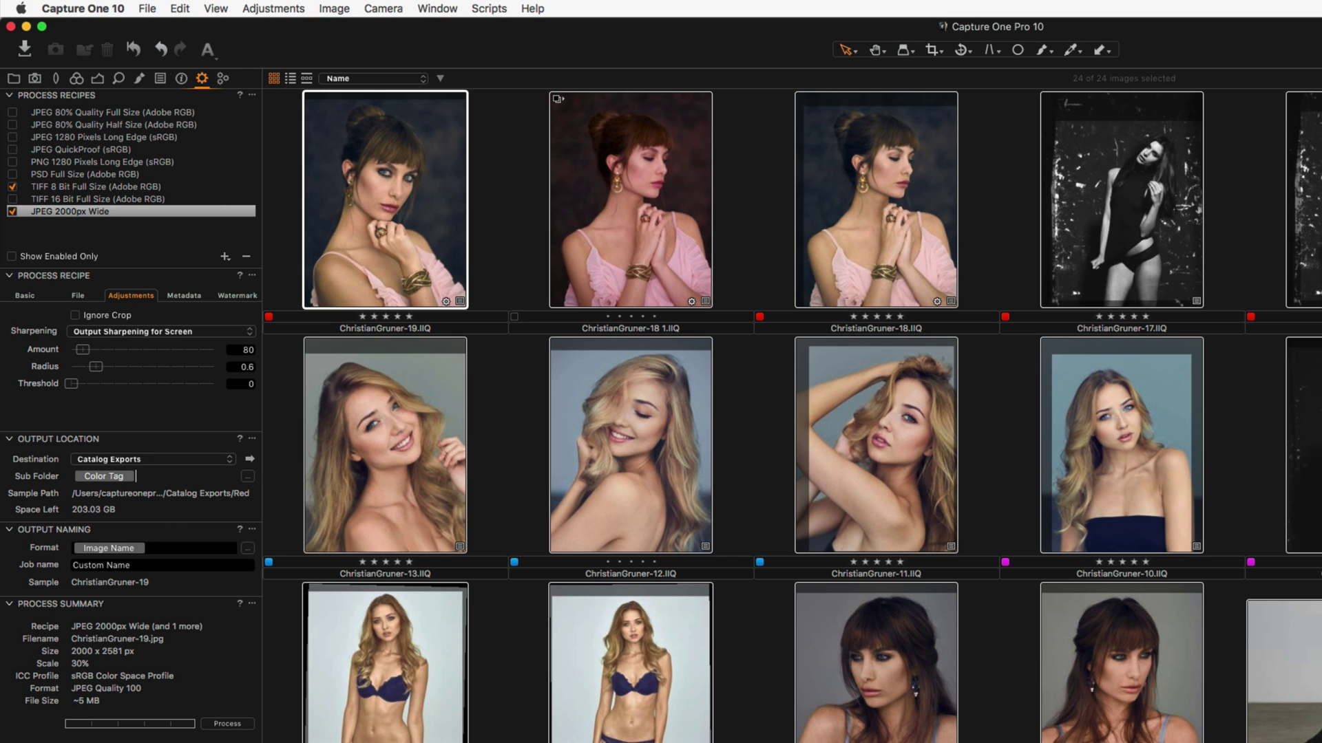
pyautogui.press('Return')
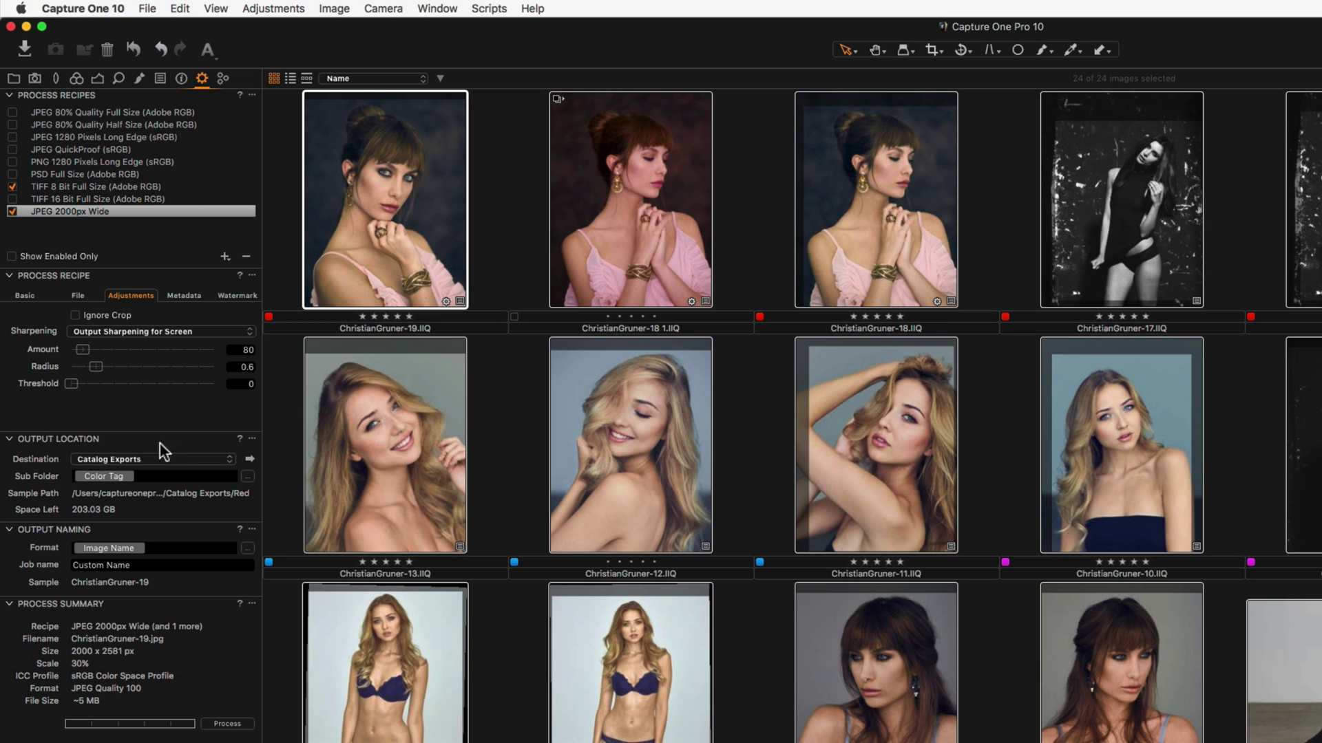
# Step: Swap TIFF 8 Bit for TIFF 16 Bit Full Size, start processing, and view the Batch queue
pyautogui.click(12, 186)
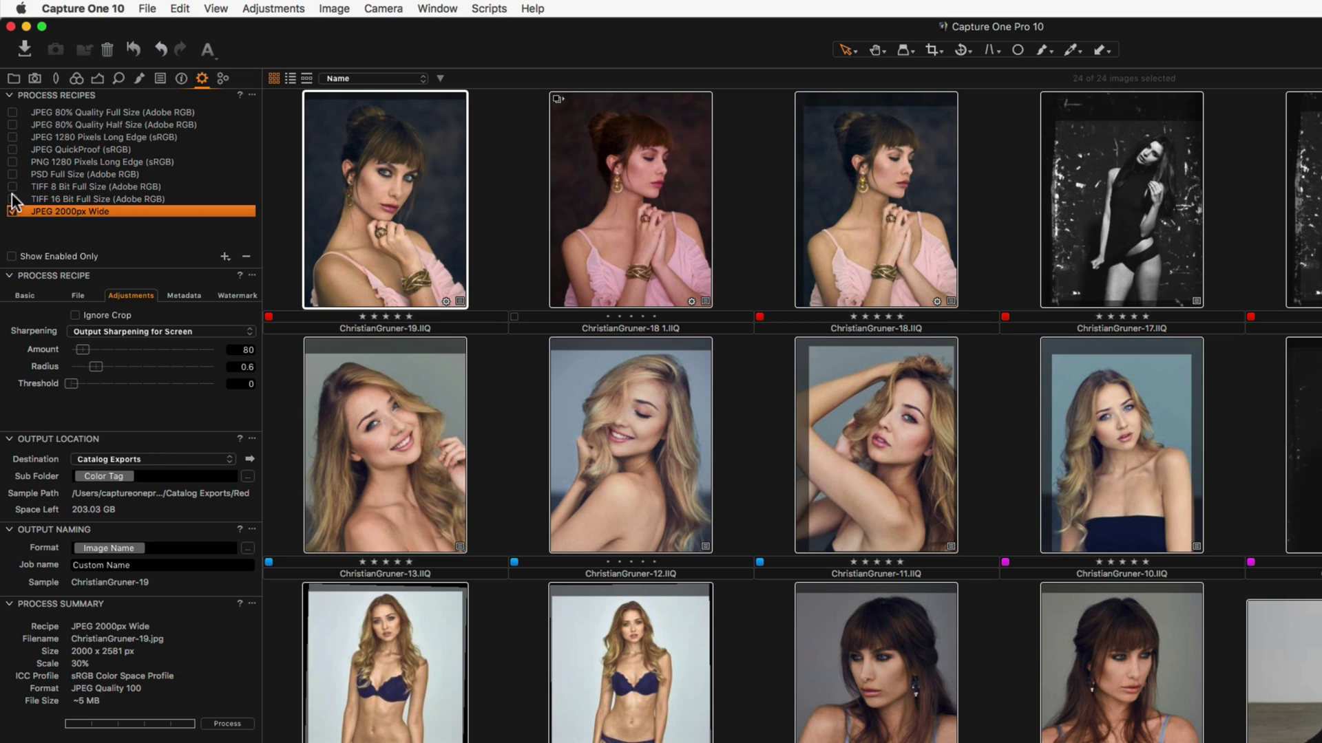
pyautogui.click(13, 199)
pyautogui.click(237, 727)
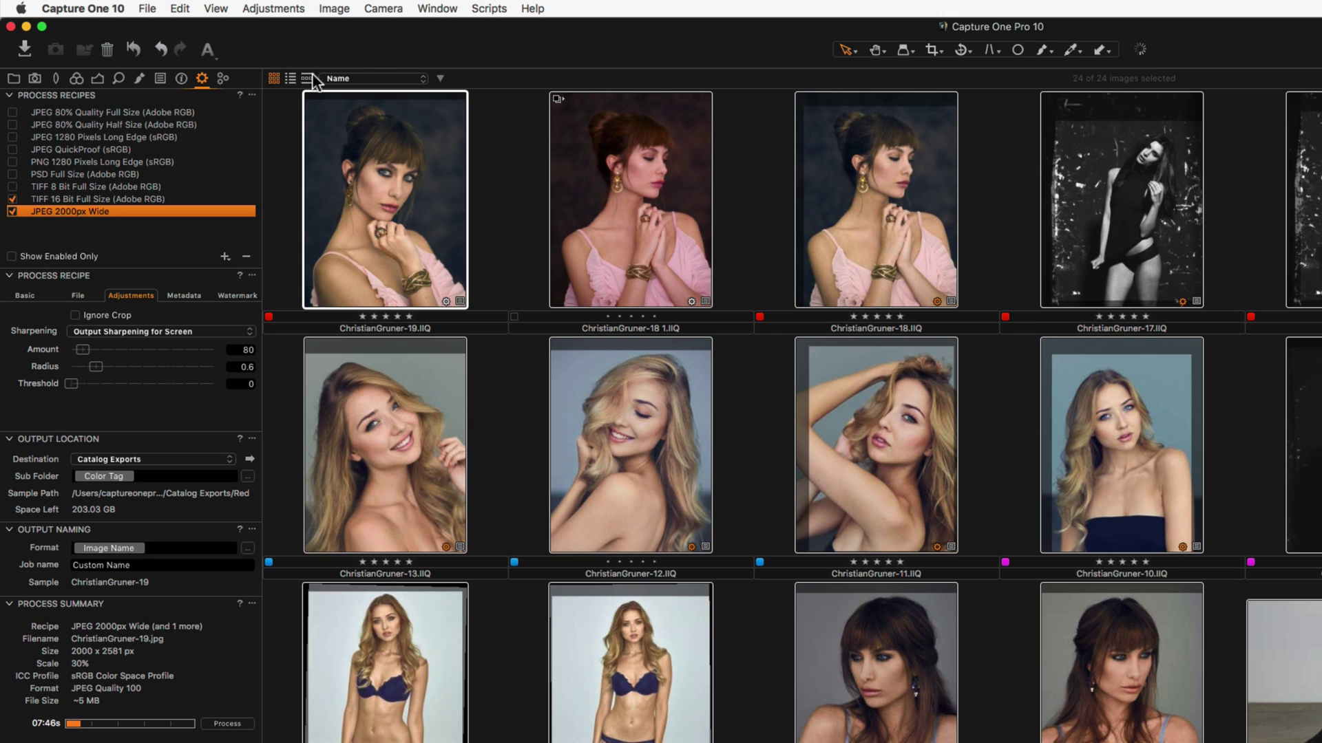
pyautogui.click(221, 77)
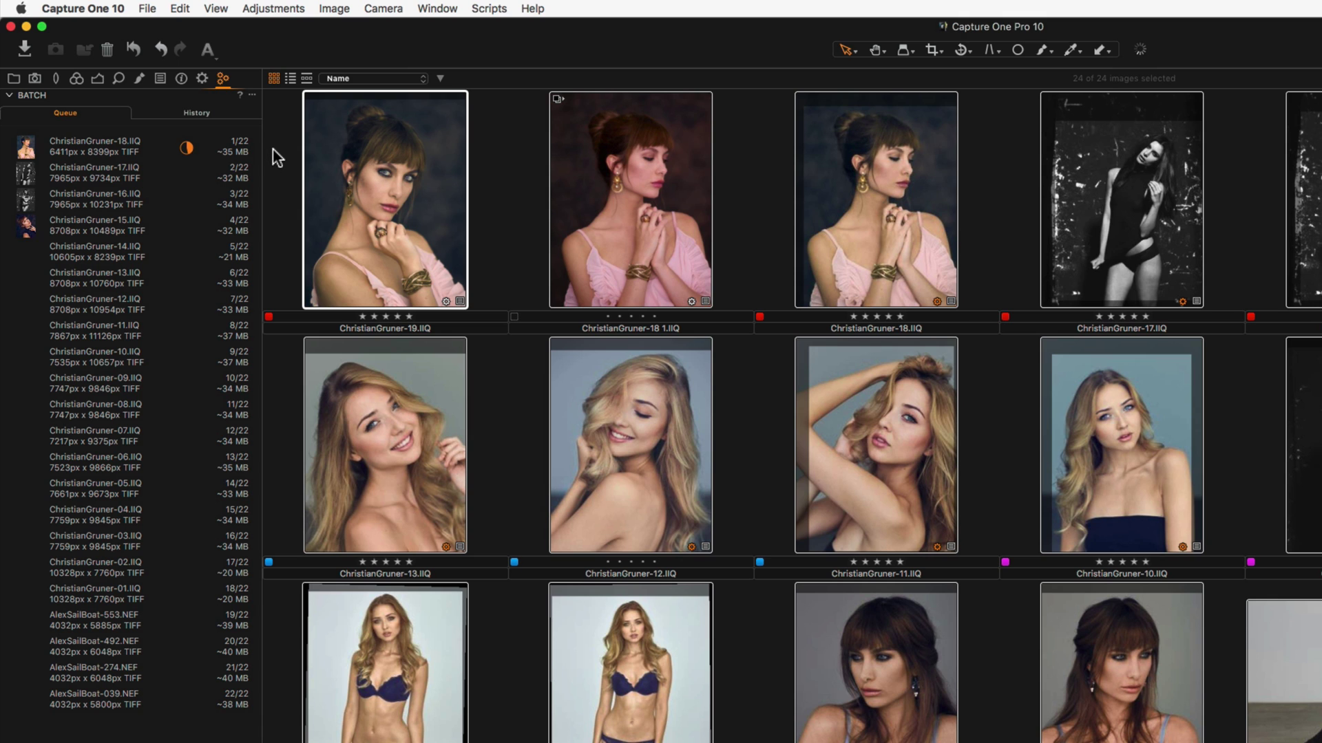